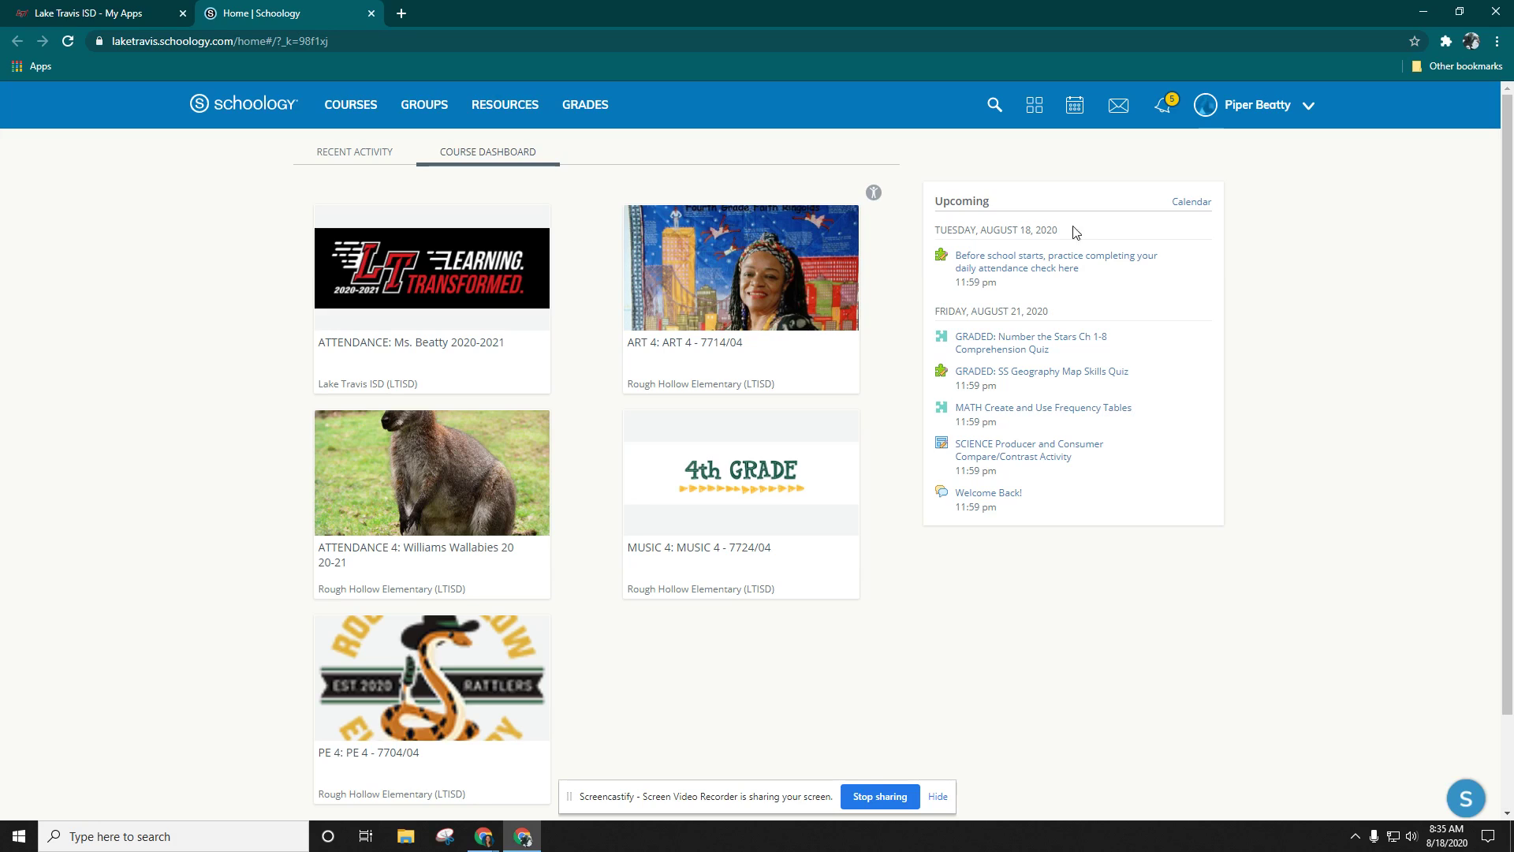
Review the upcoming assignments due August 18 and August 21, 2020, and open the full monthly calendar
left_click_drag(934, 230, 1073, 233)
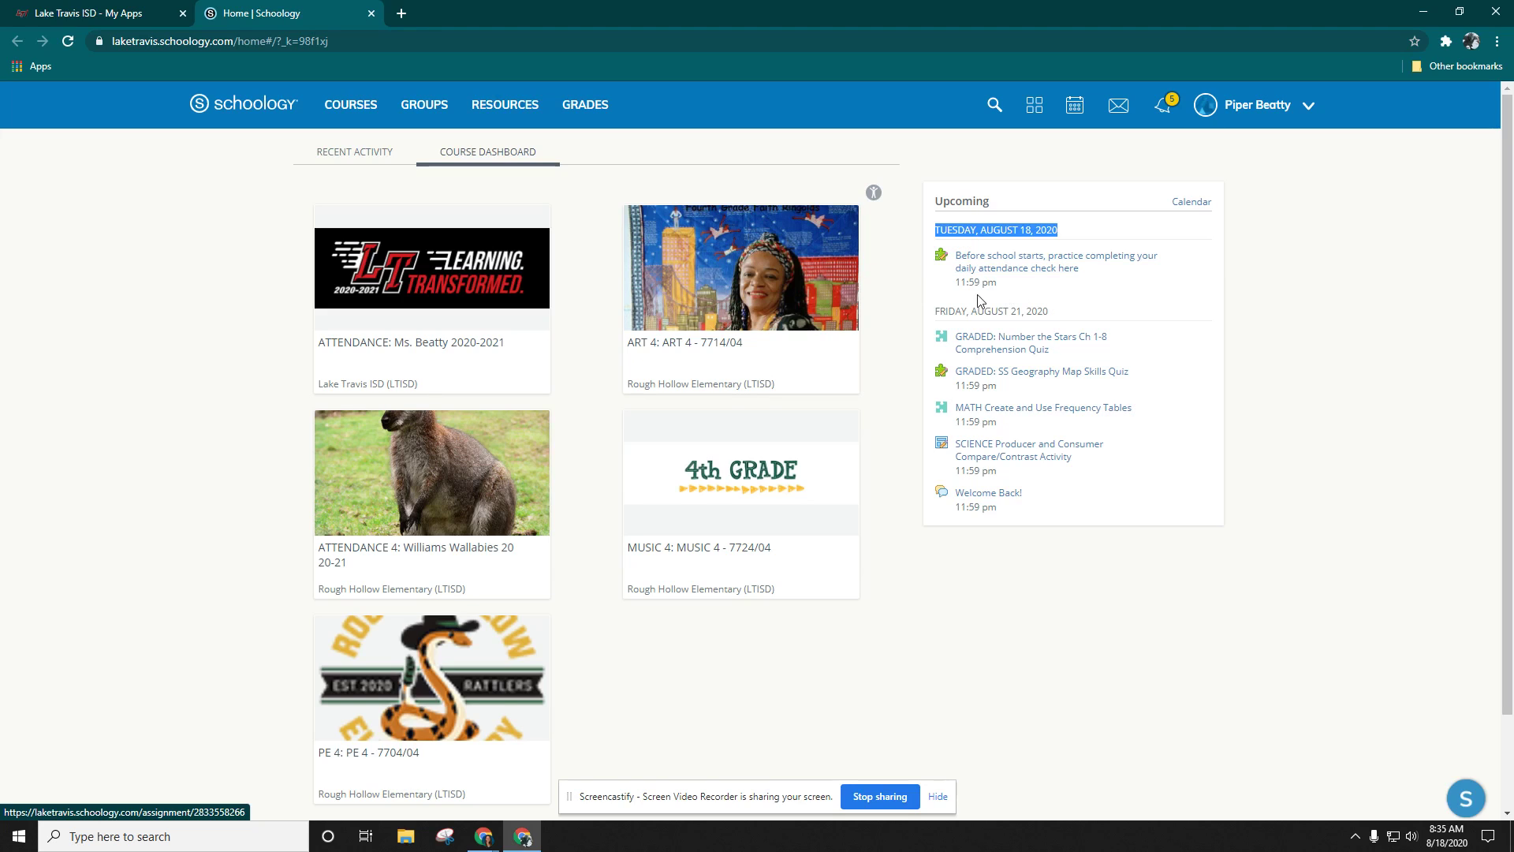
left_click_drag(934, 311, 1053, 319)
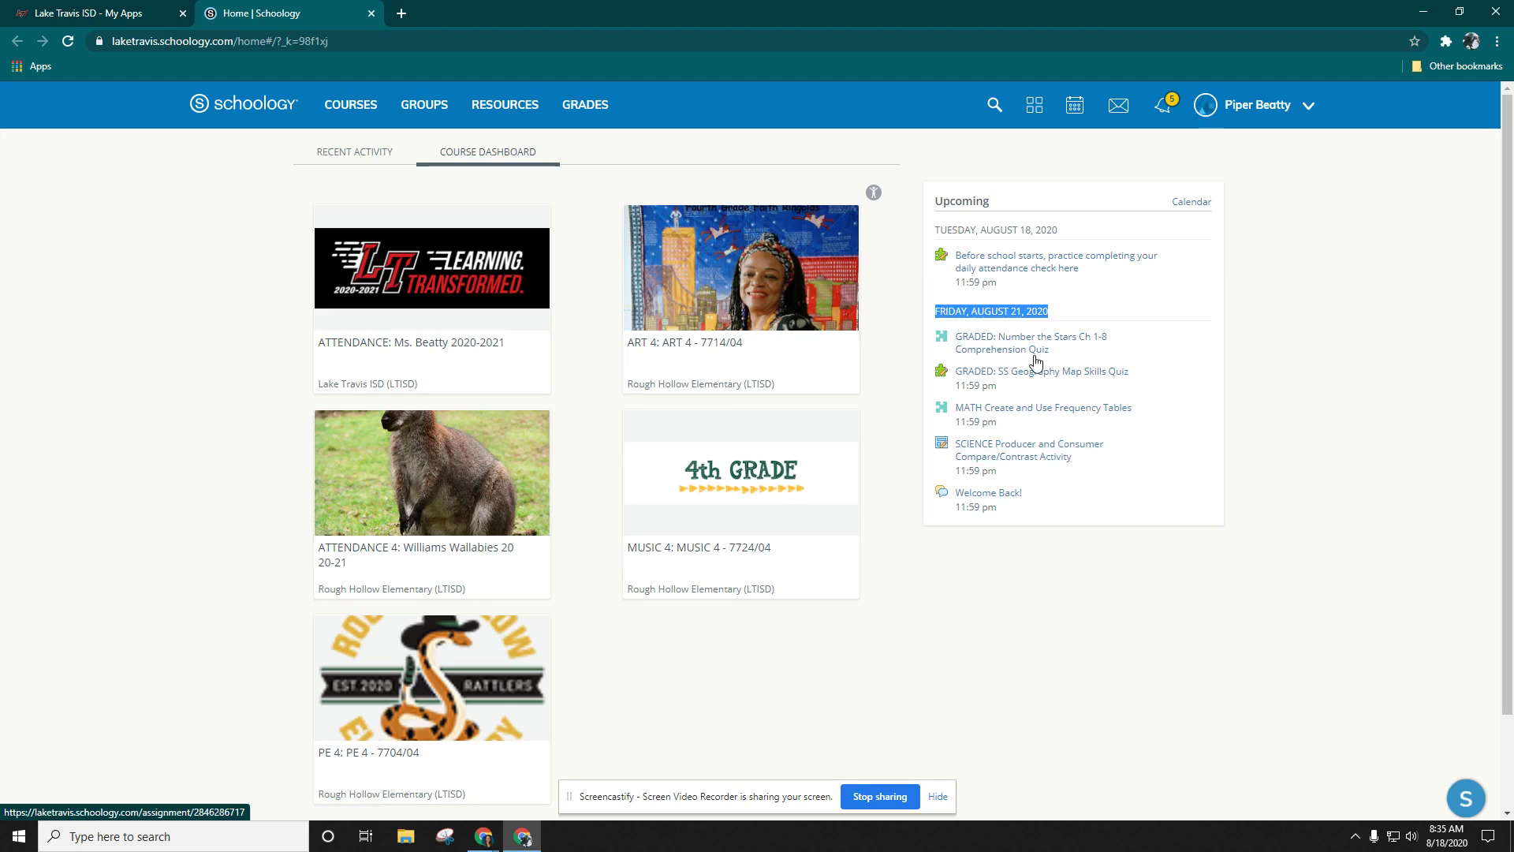
left_click(1056, 319)
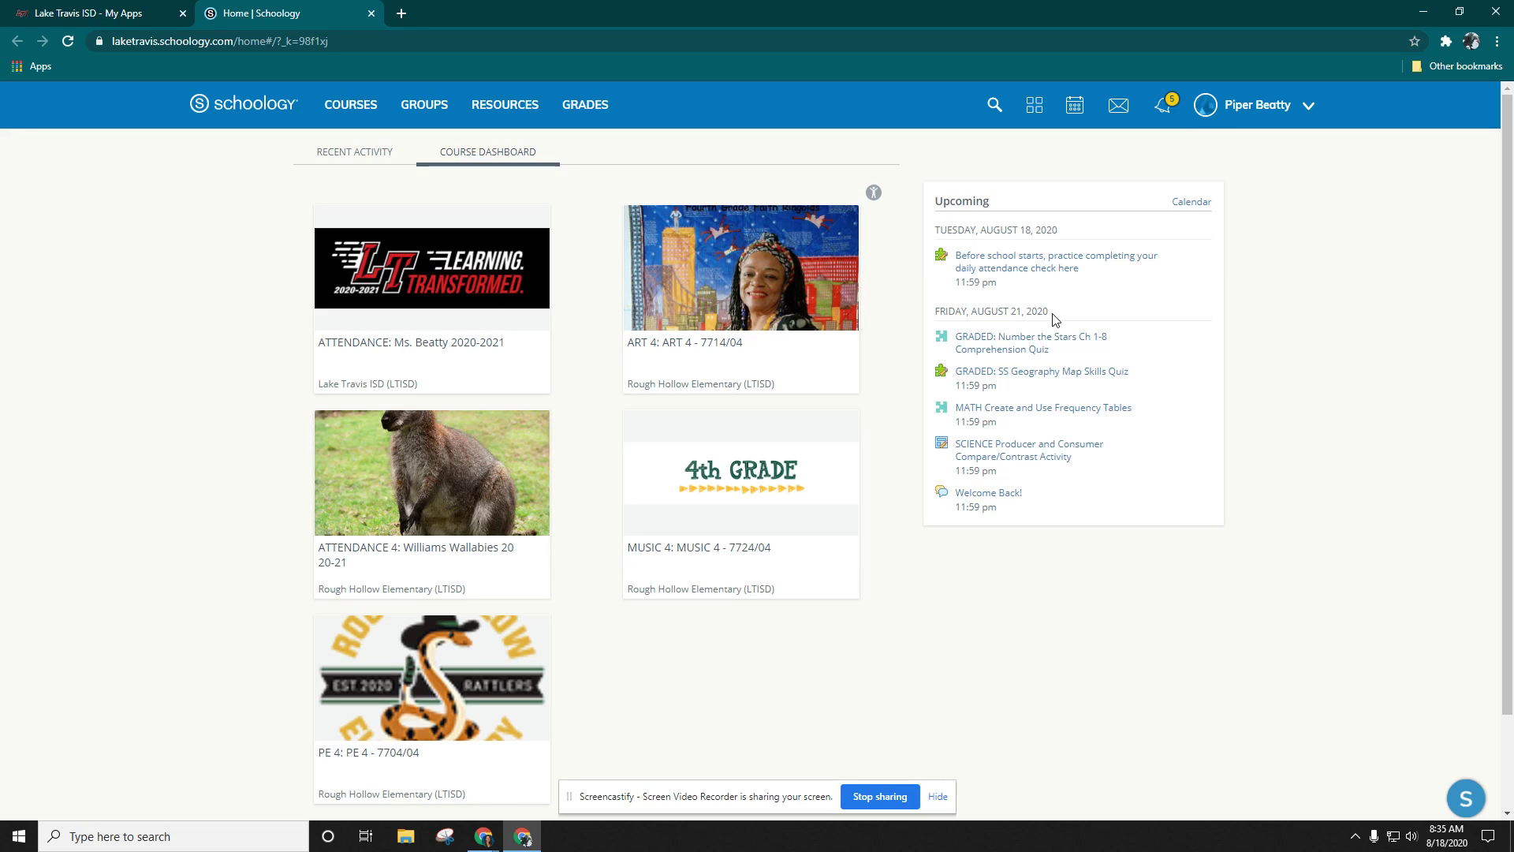
left_click(1189, 203)
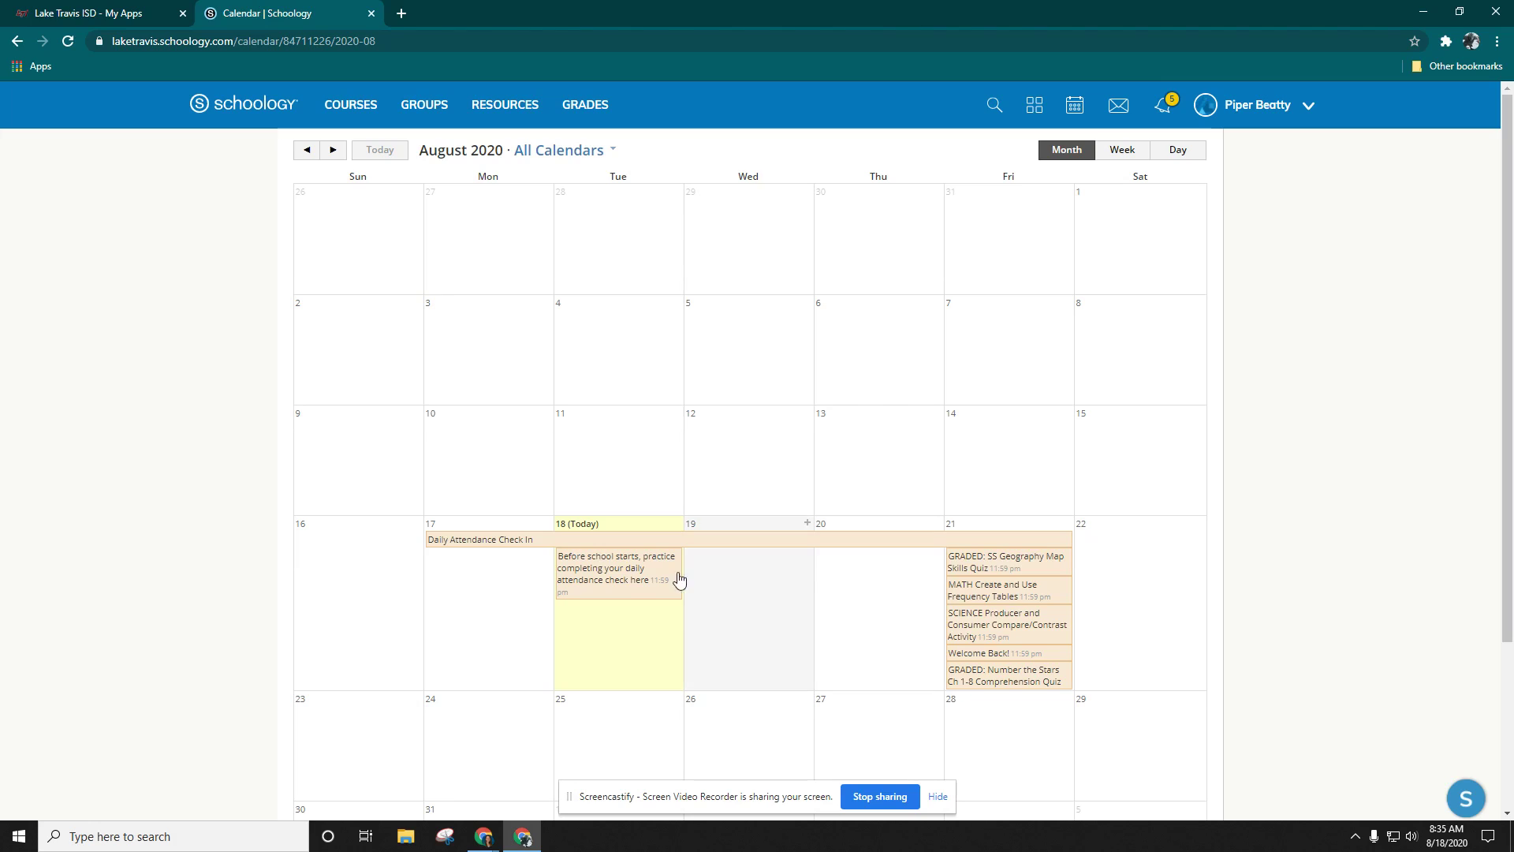
mouse_move(625, 583)
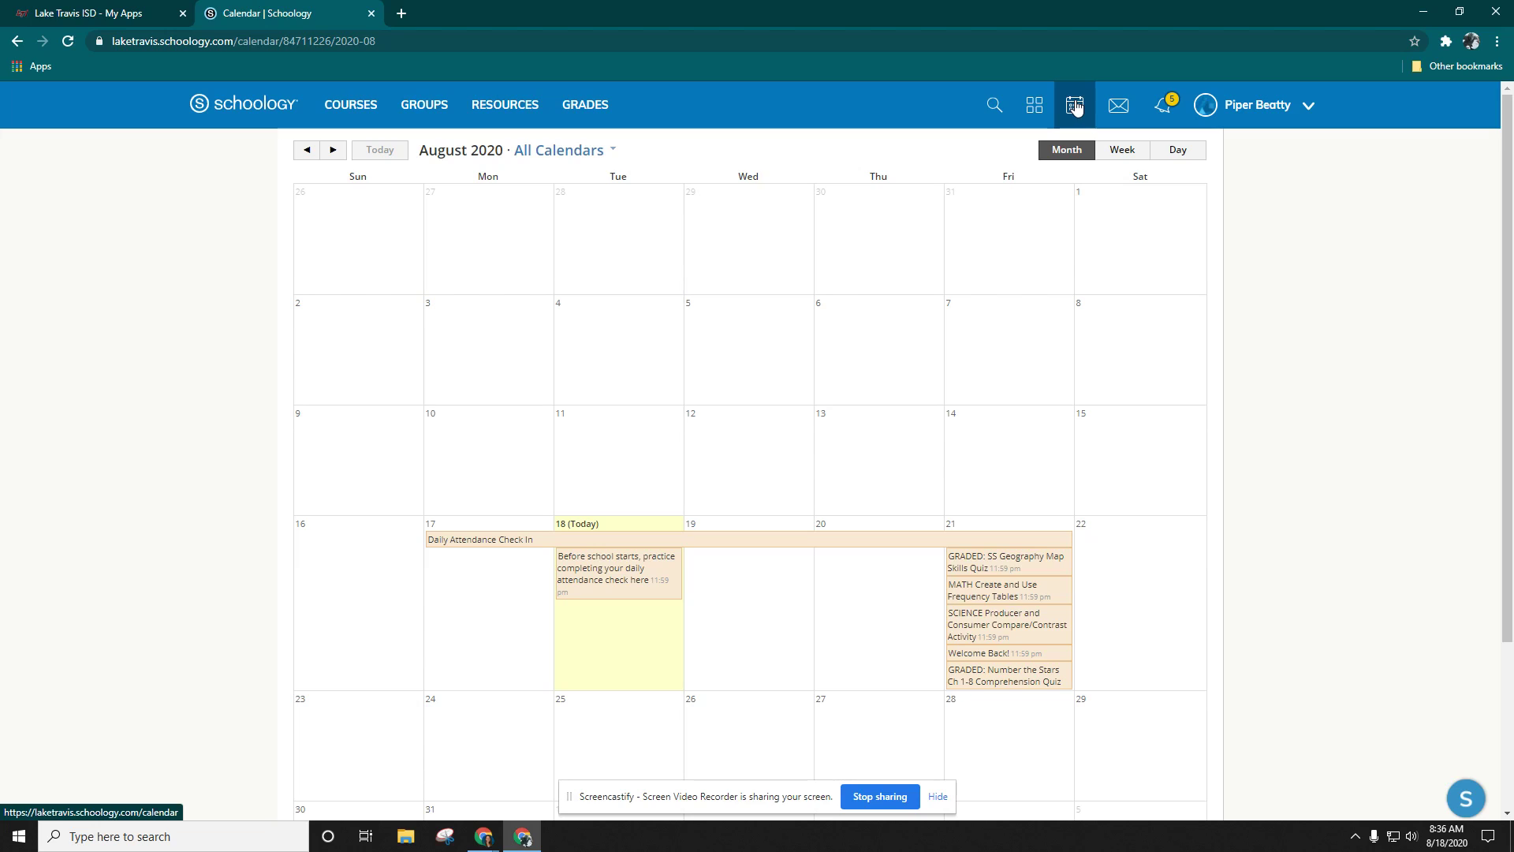
View the inbox conversation about the Girls Who Code Activity with its reply box, and open the sent message titled "Hello!"
left_click(1125, 111)
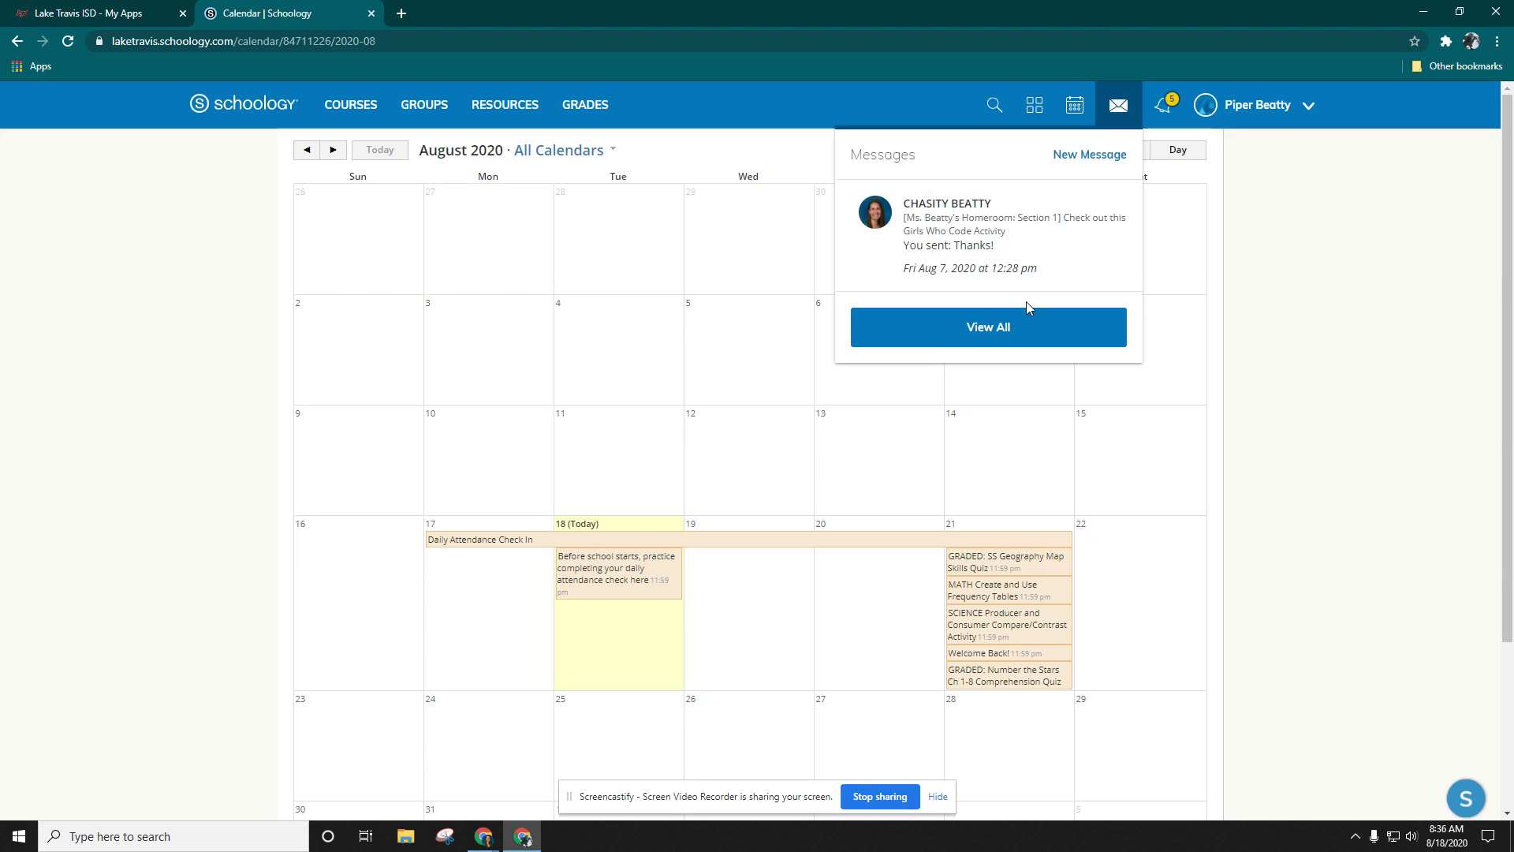
left_click(1000, 329)
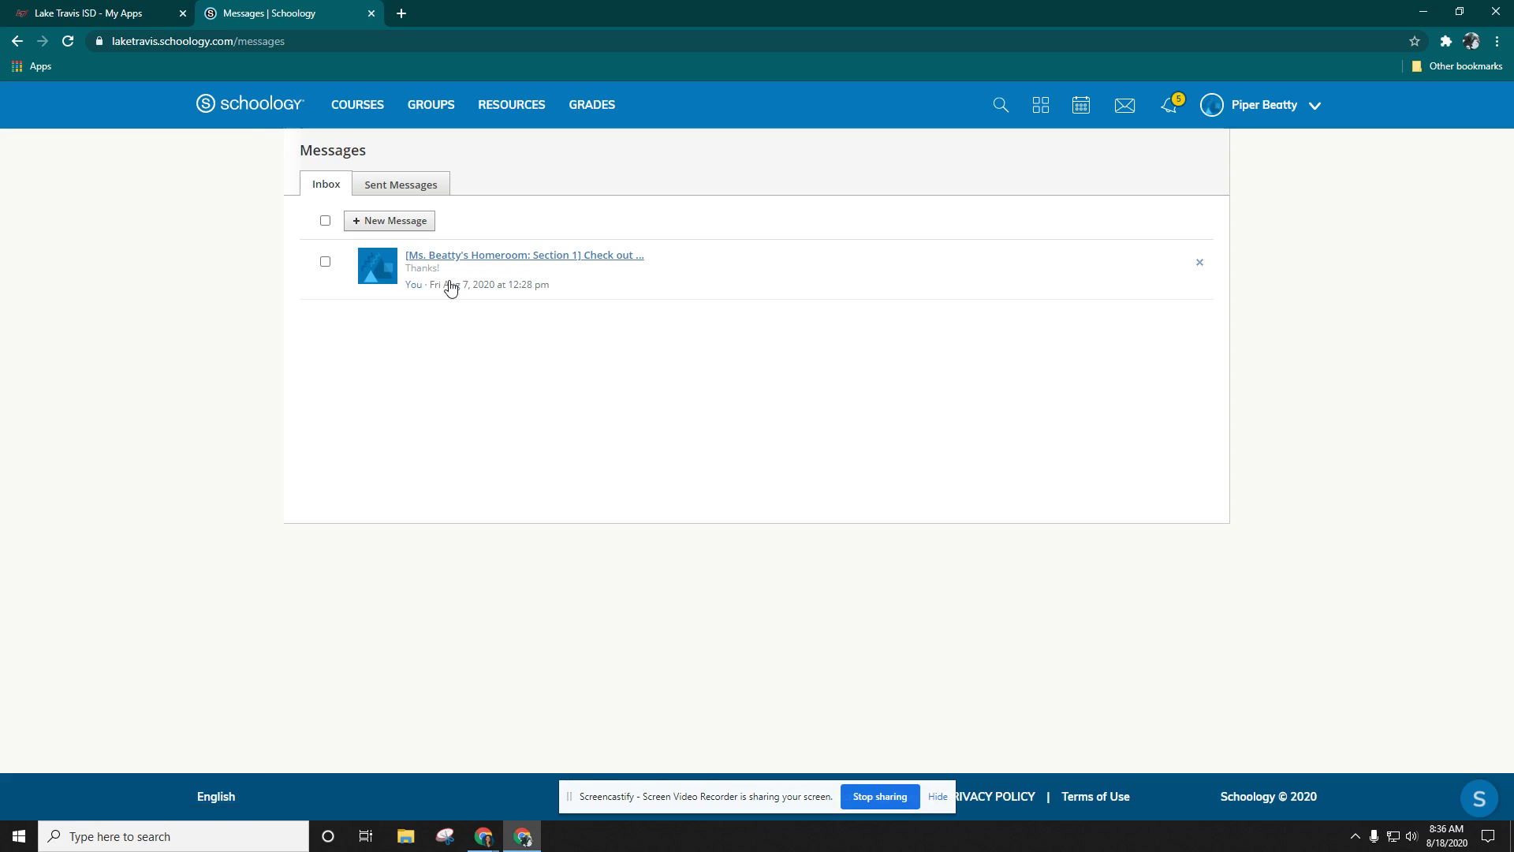
left_click(525, 258)
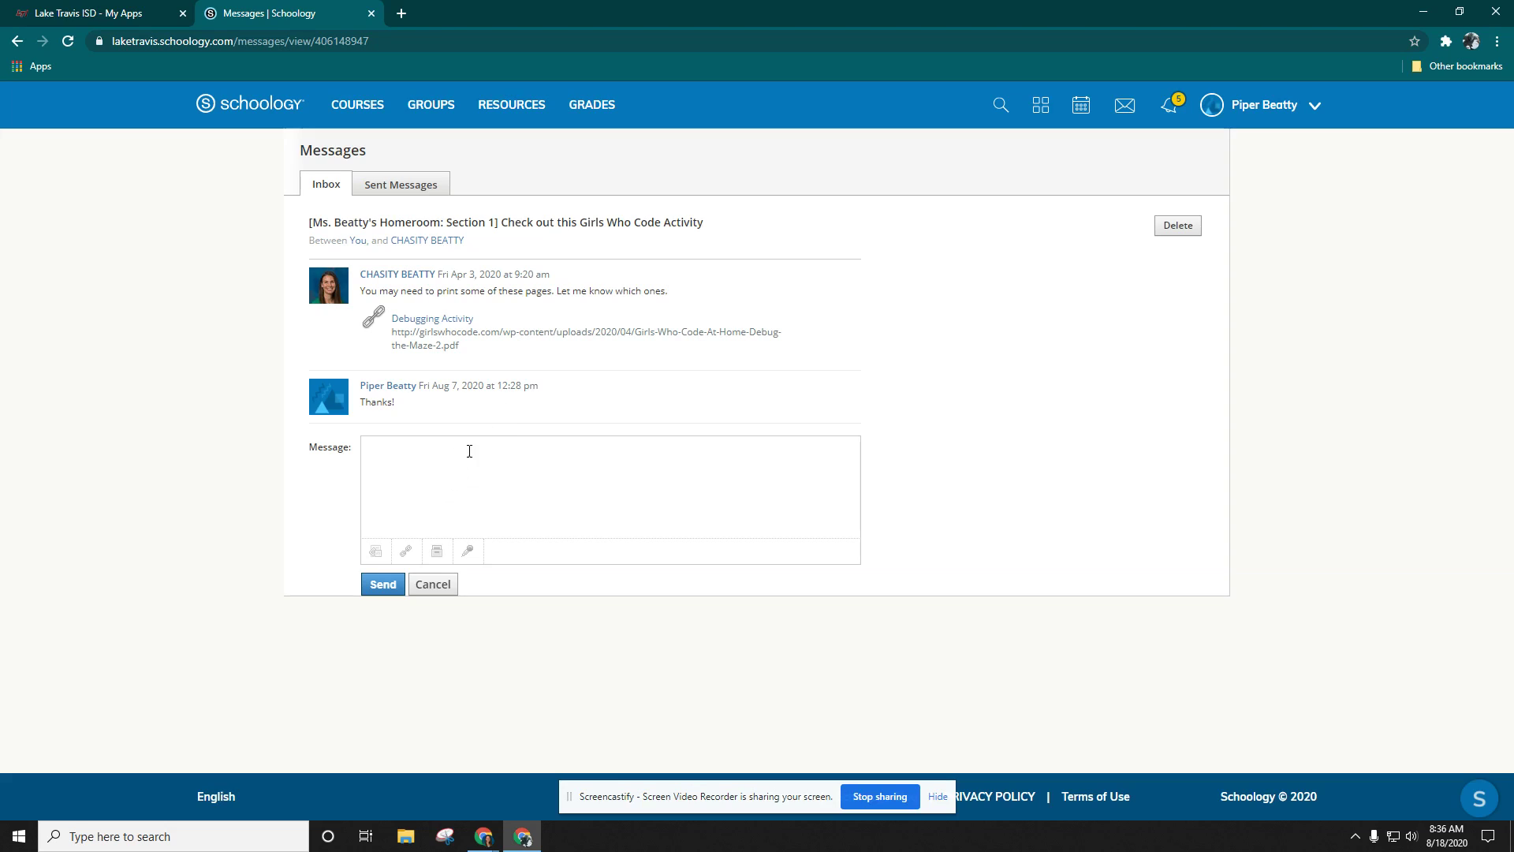
left_click(418, 471)
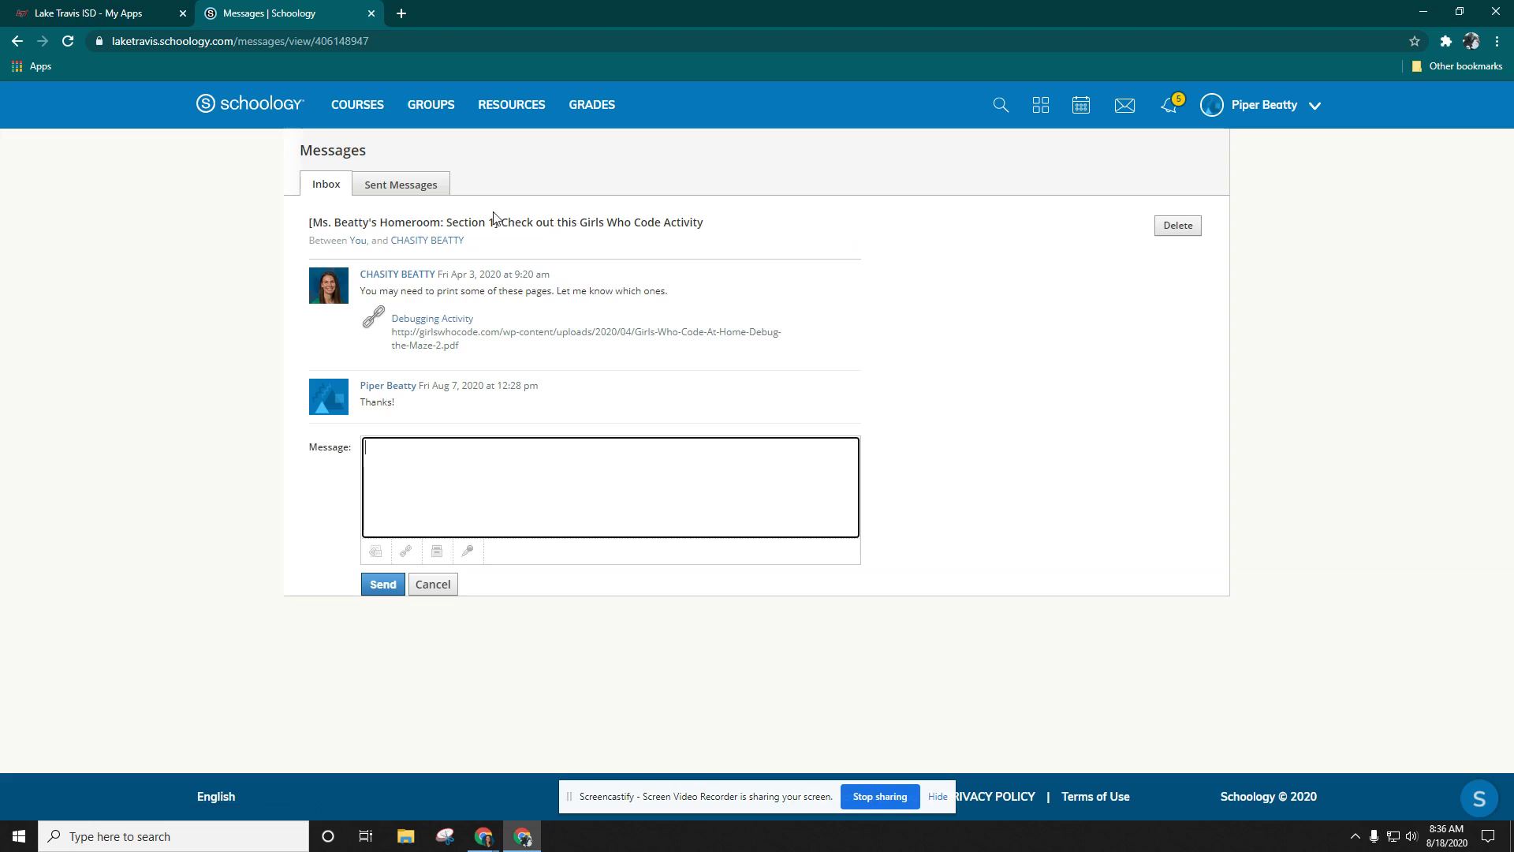
left_click(406, 187)
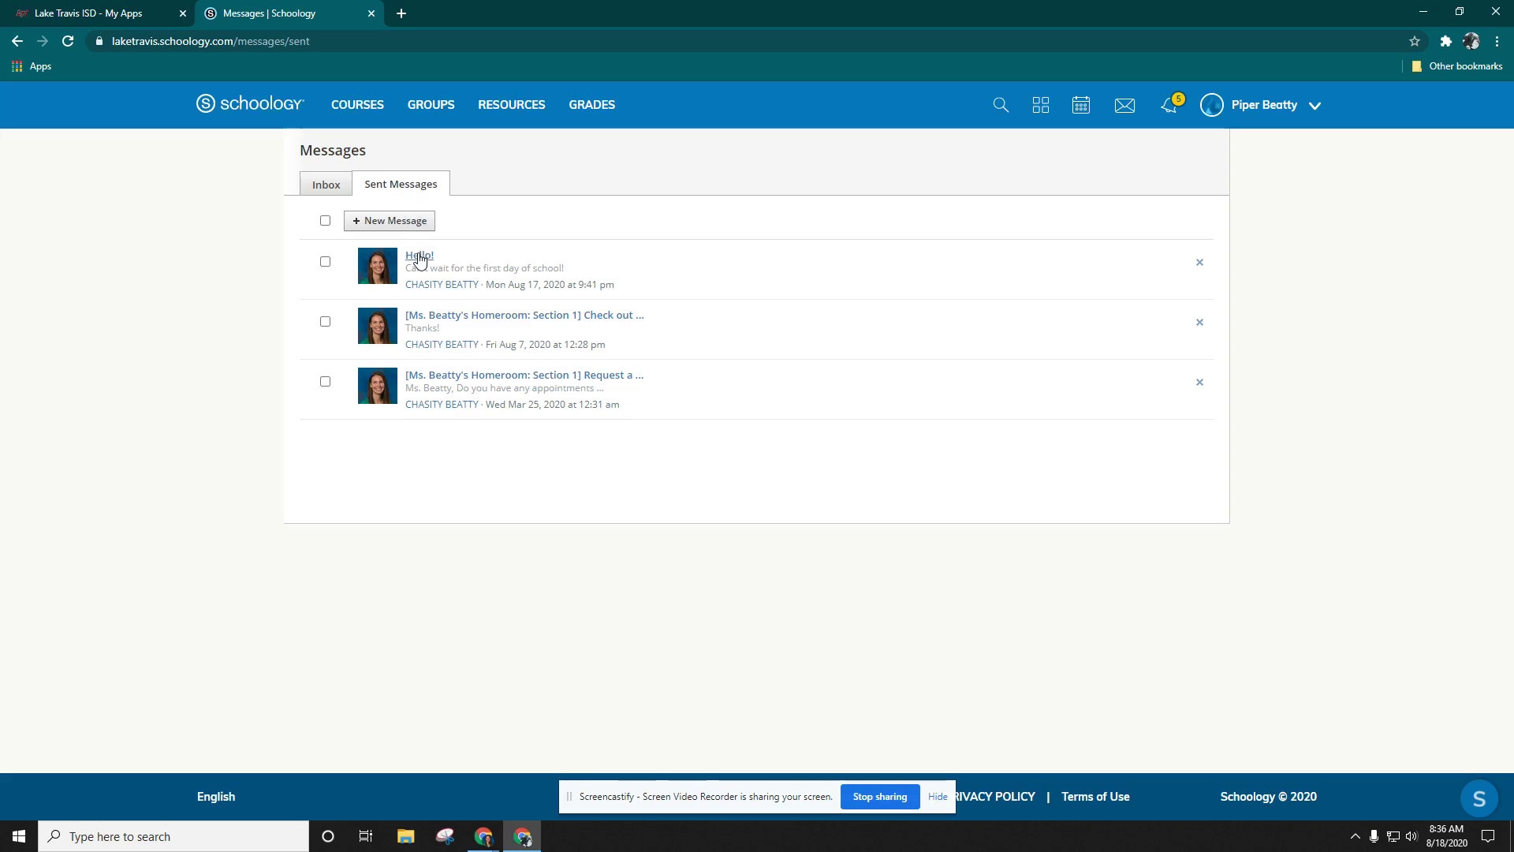
left_click(419, 258)
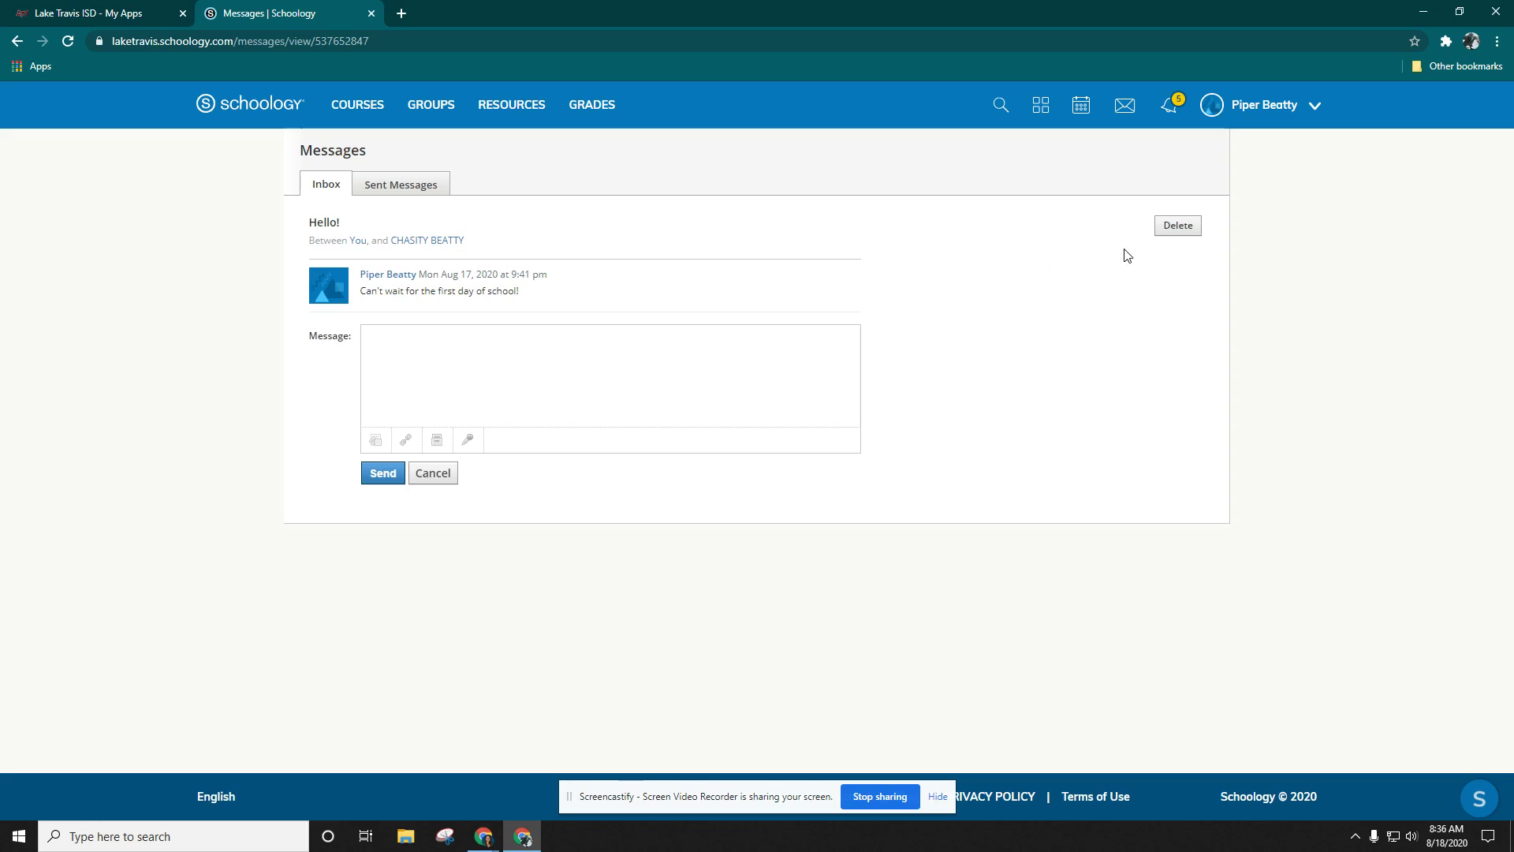
Open the Lake Travis ISD Attendance course and view its updates
left_click(368, 112)
left_click(270, 297)
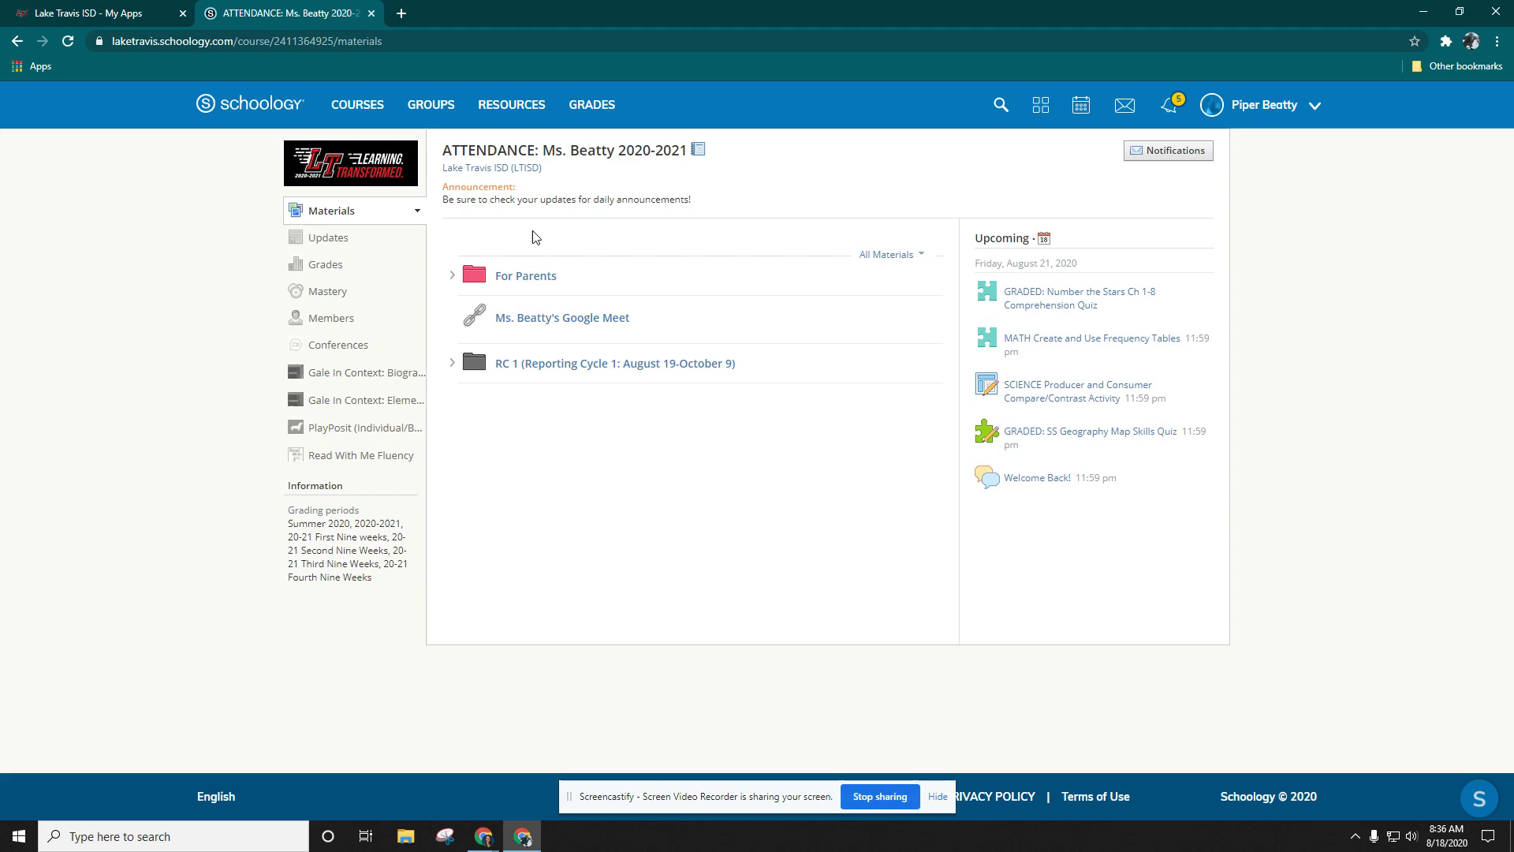
left_click(338, 242)
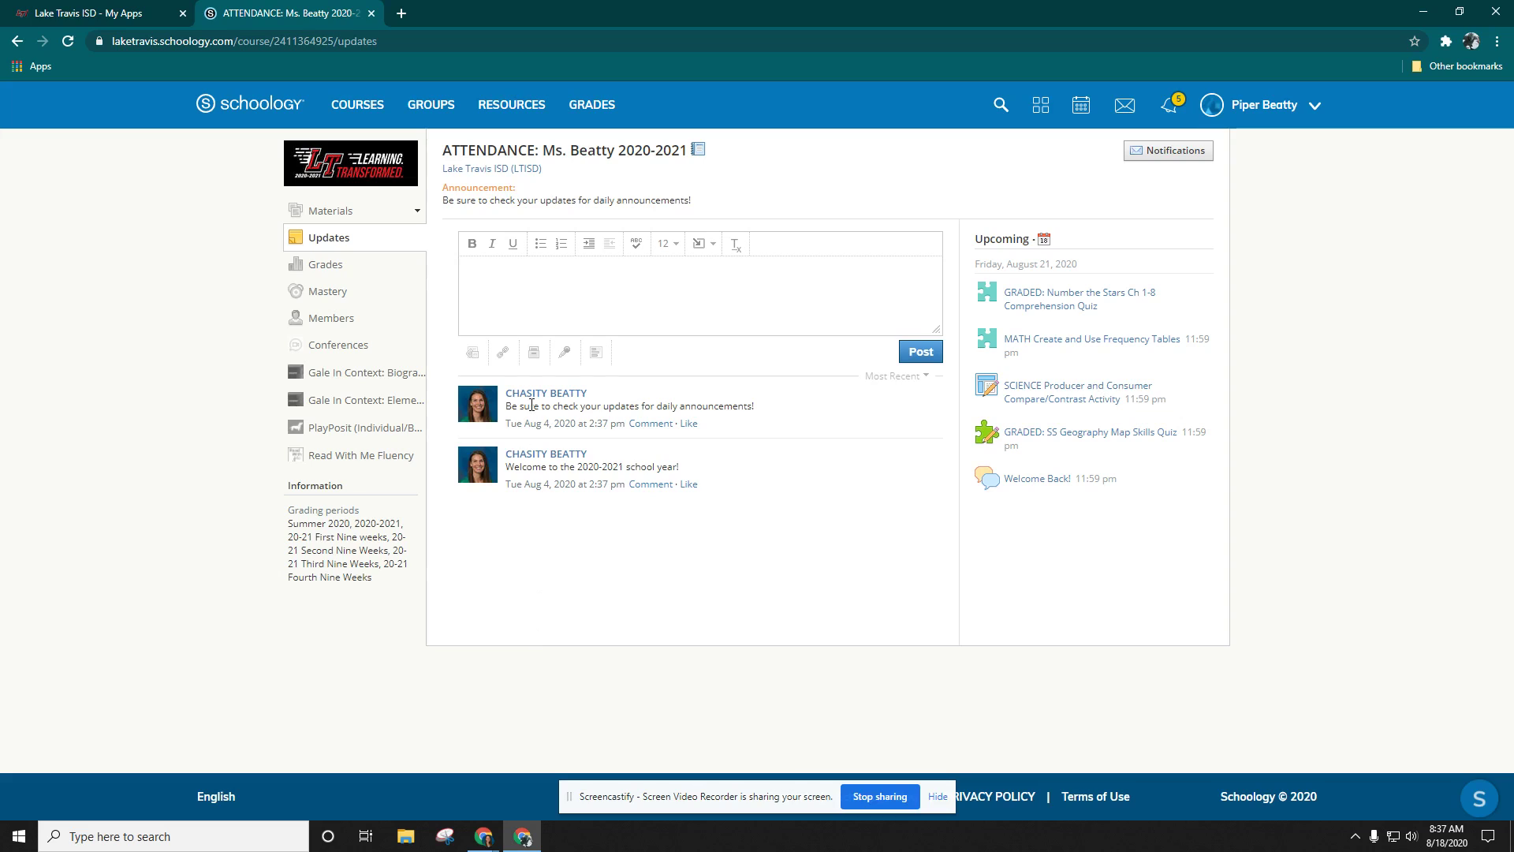
View the course grades, expanding 20-21 First Nine weeks and its Math category
left_click(326, 268)
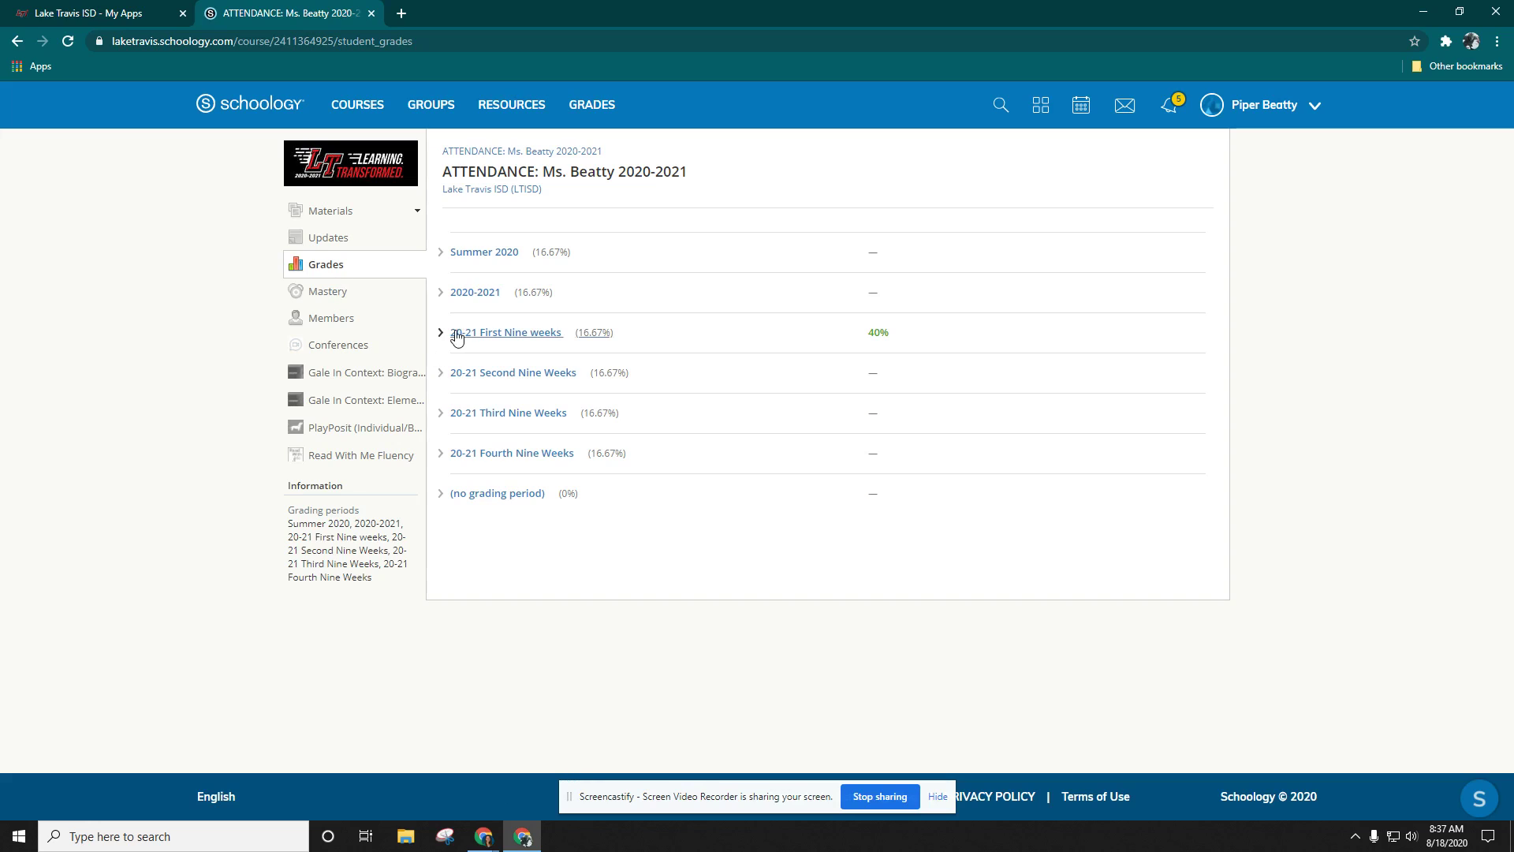
left_click(441, 335)
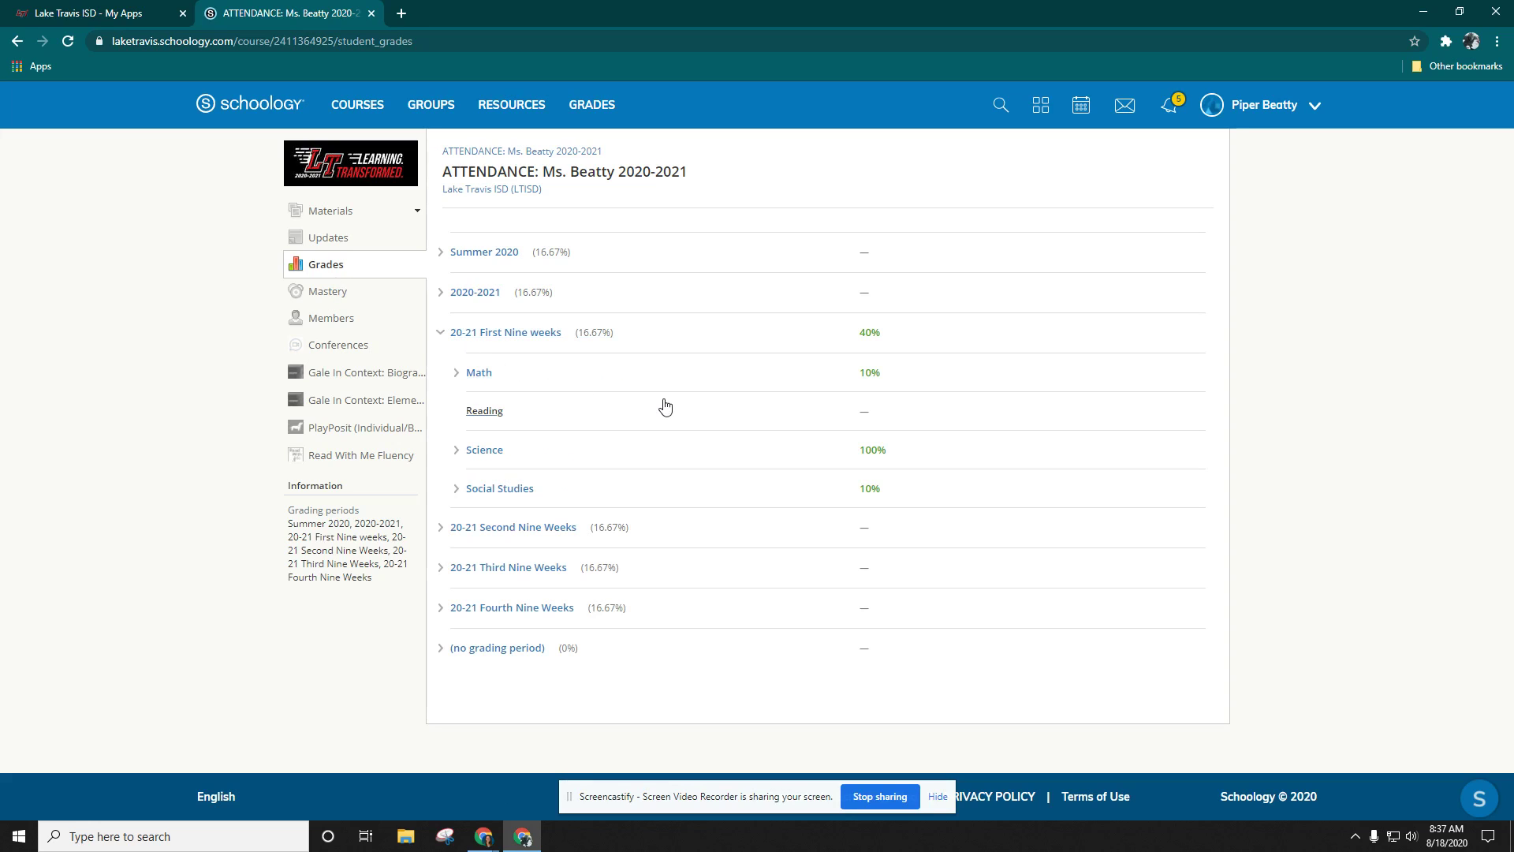
left_click(457, 372)
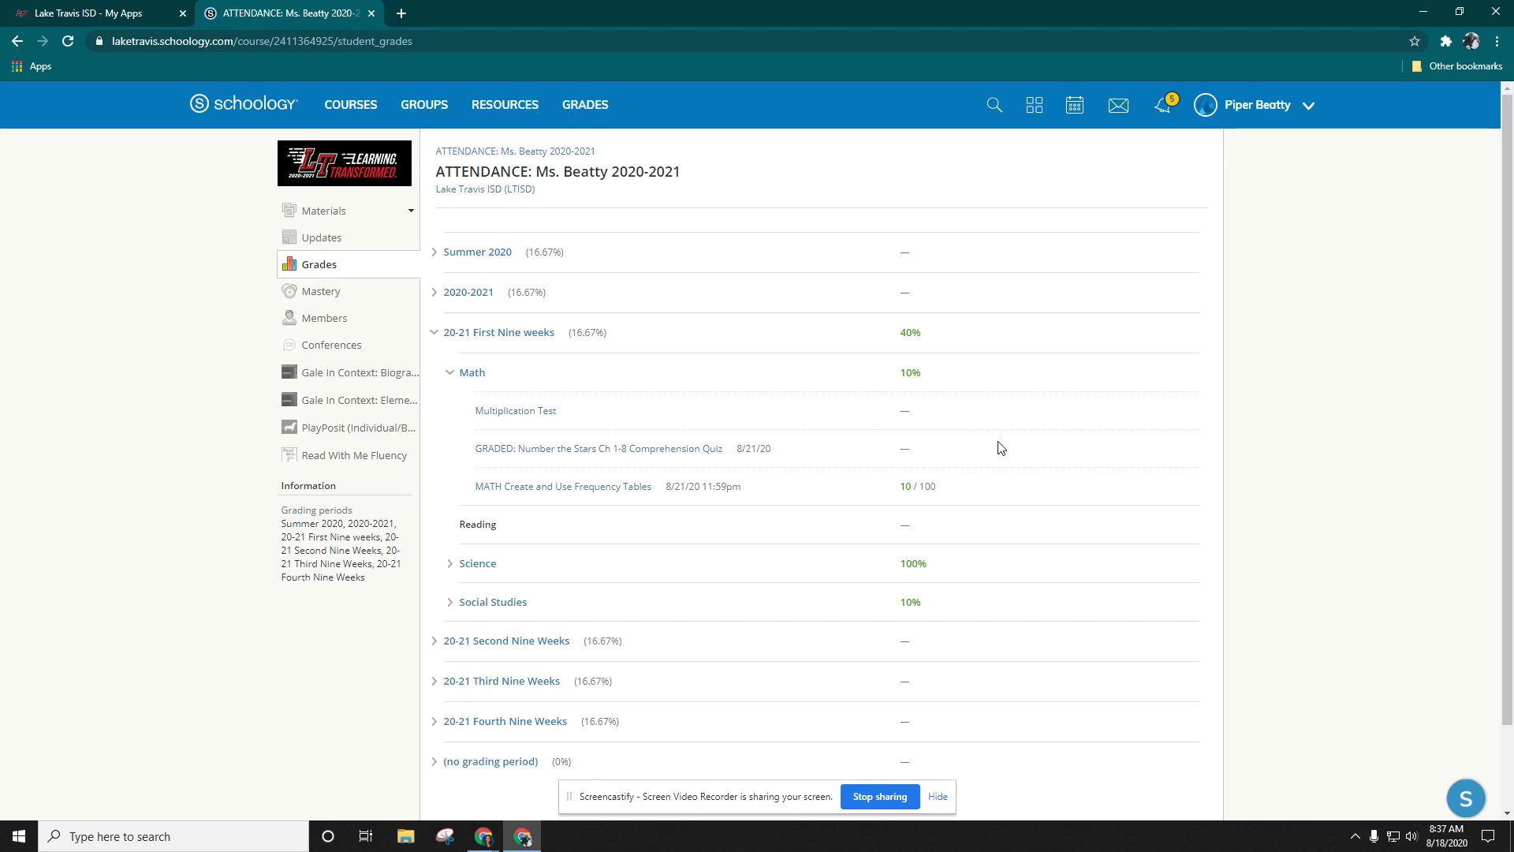
Send the first-listed teacher among the course members a message with the subject "Testing" and the text "HI!"
left_click(322, 323)
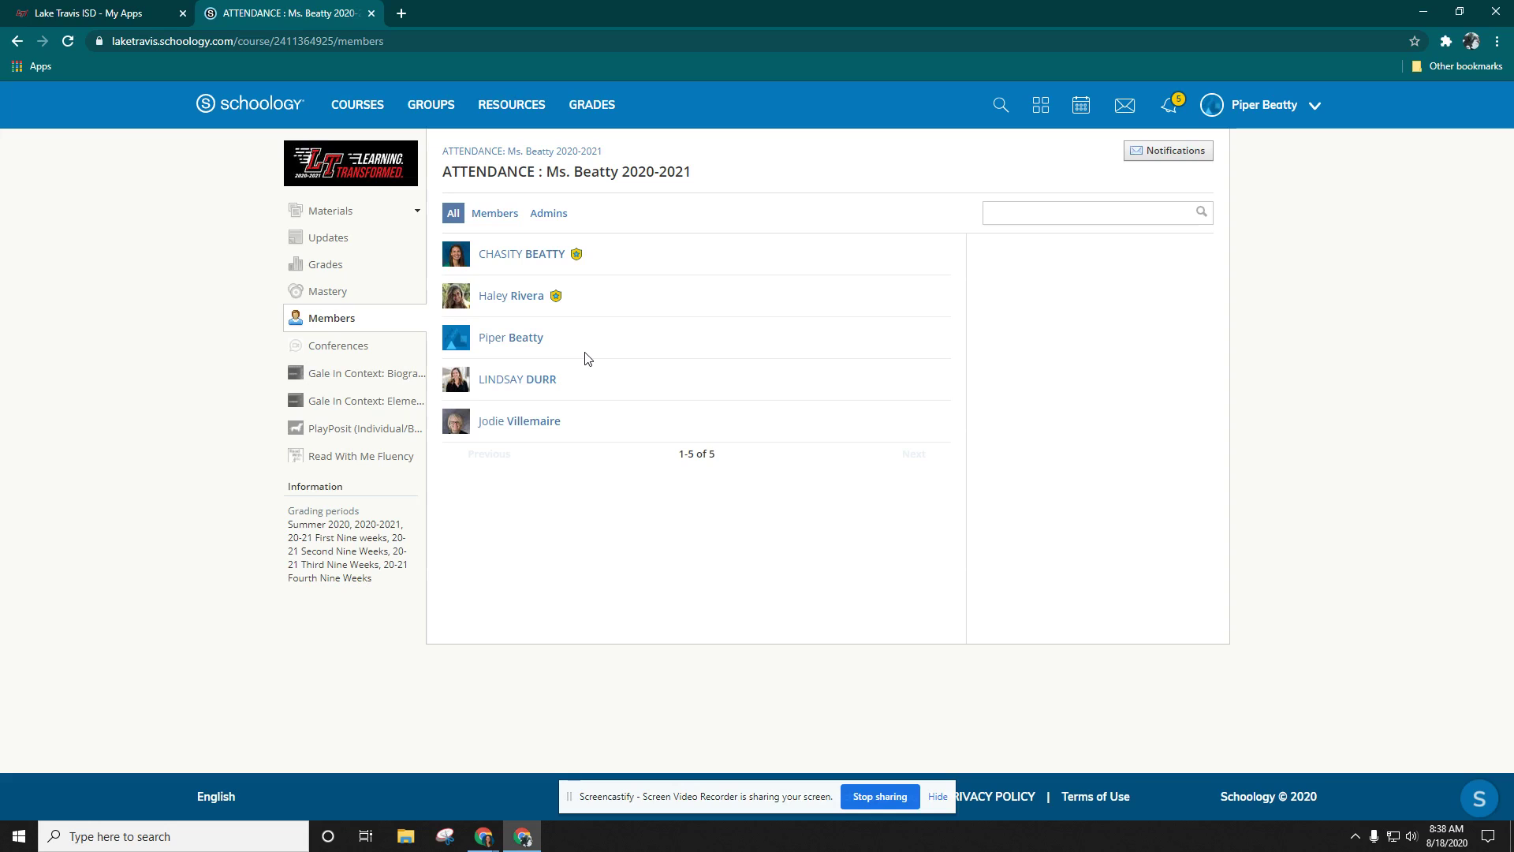
left_click(523, 262)
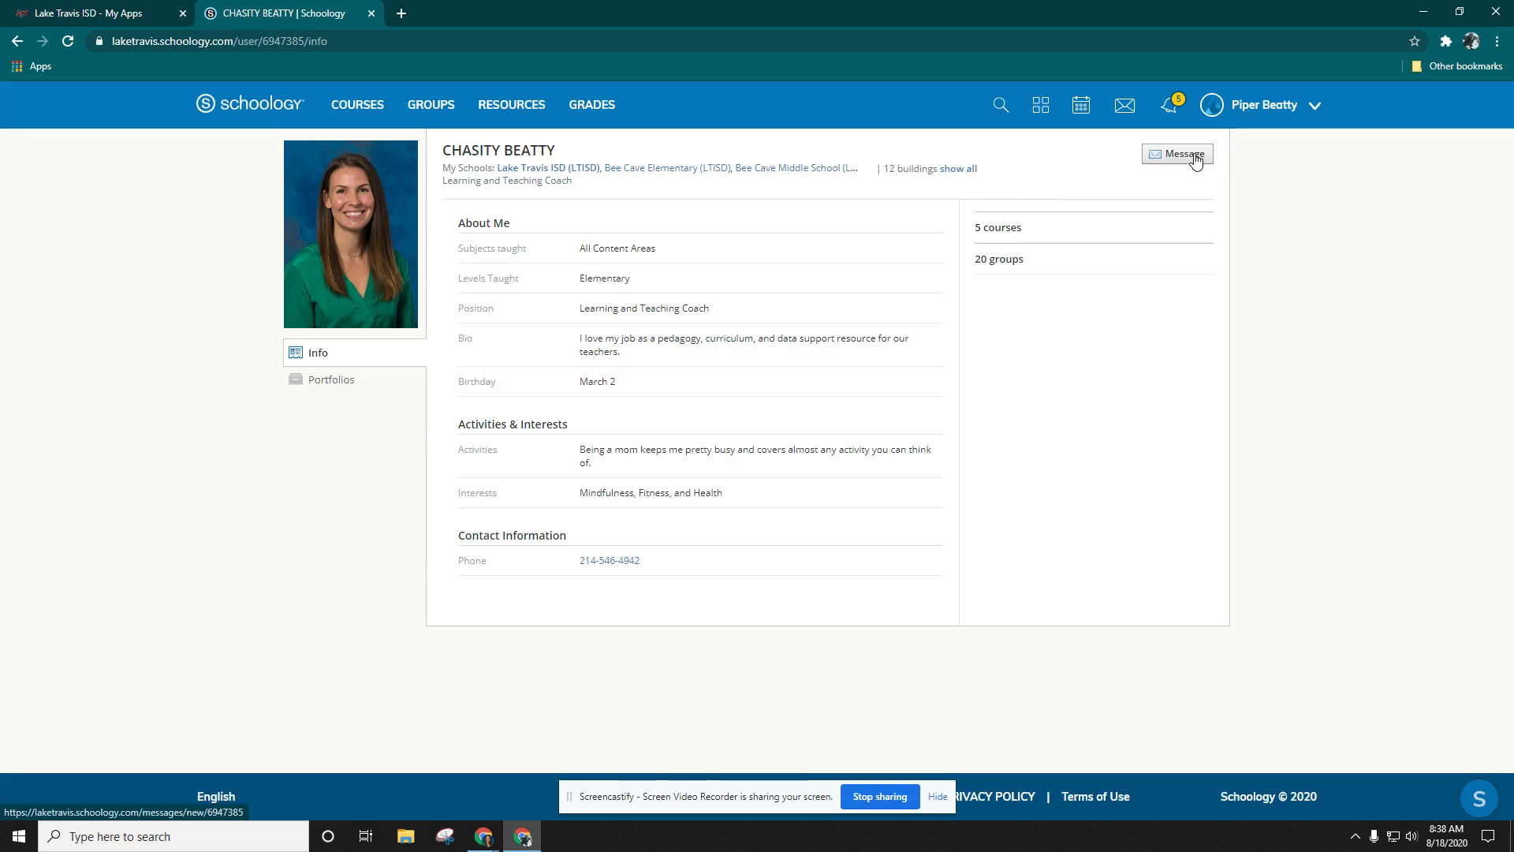
left_click(1197, 160)
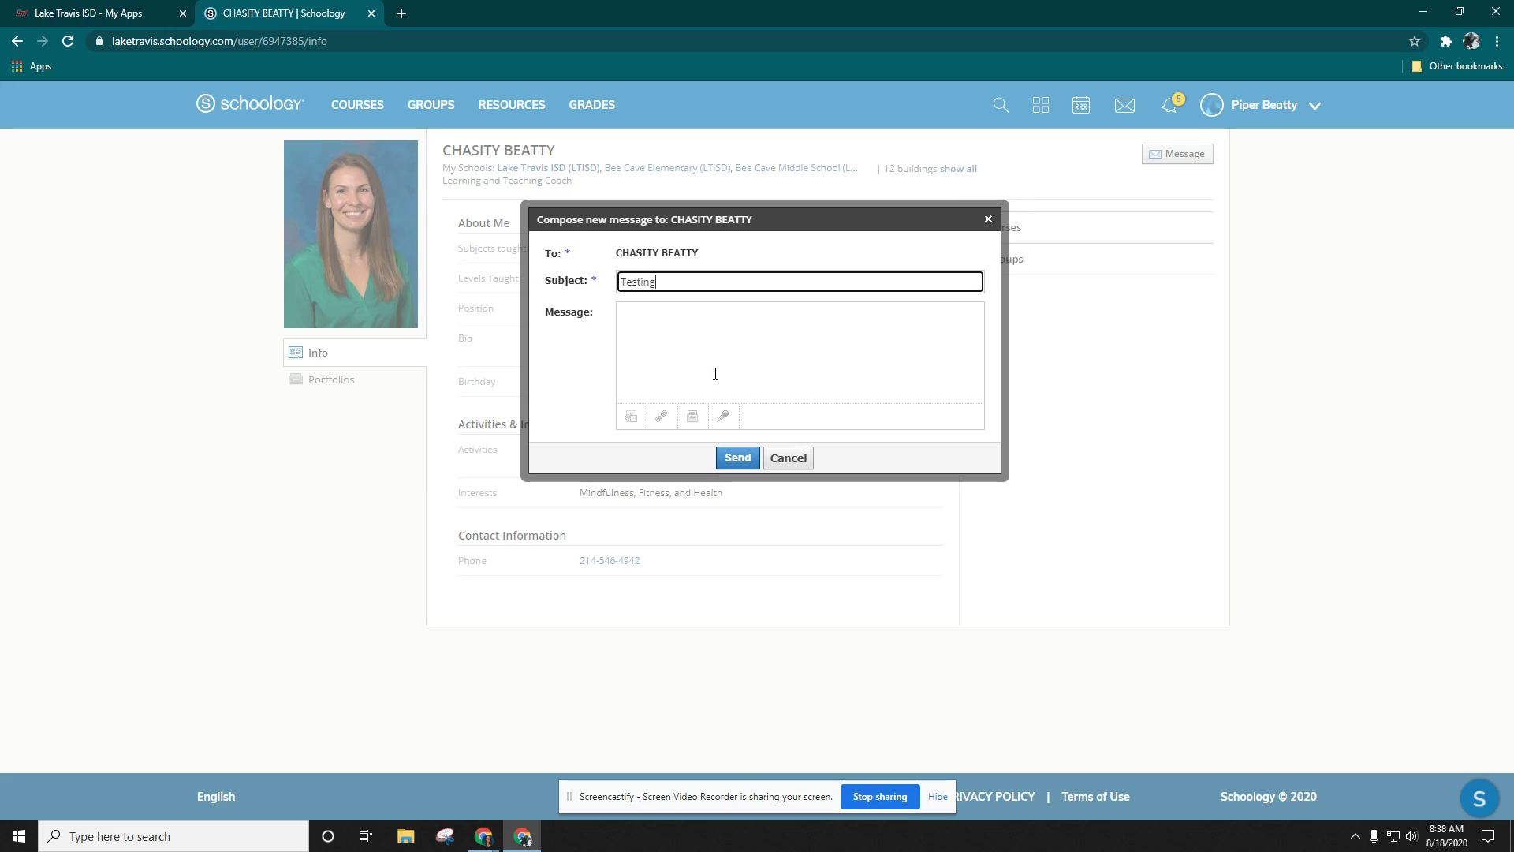
left_click(716, 374)
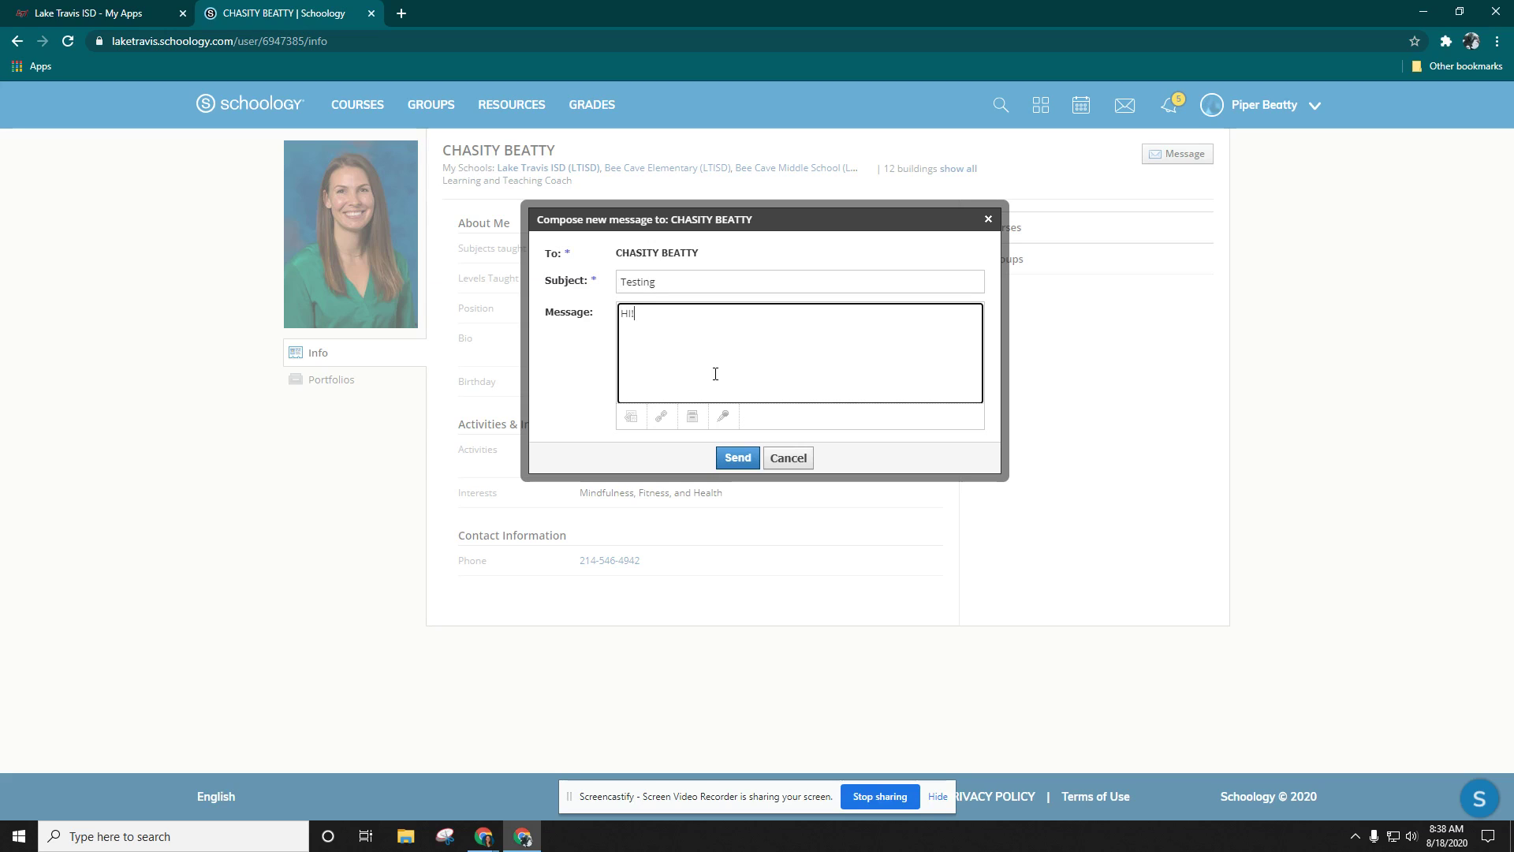
left_click(733, 465)
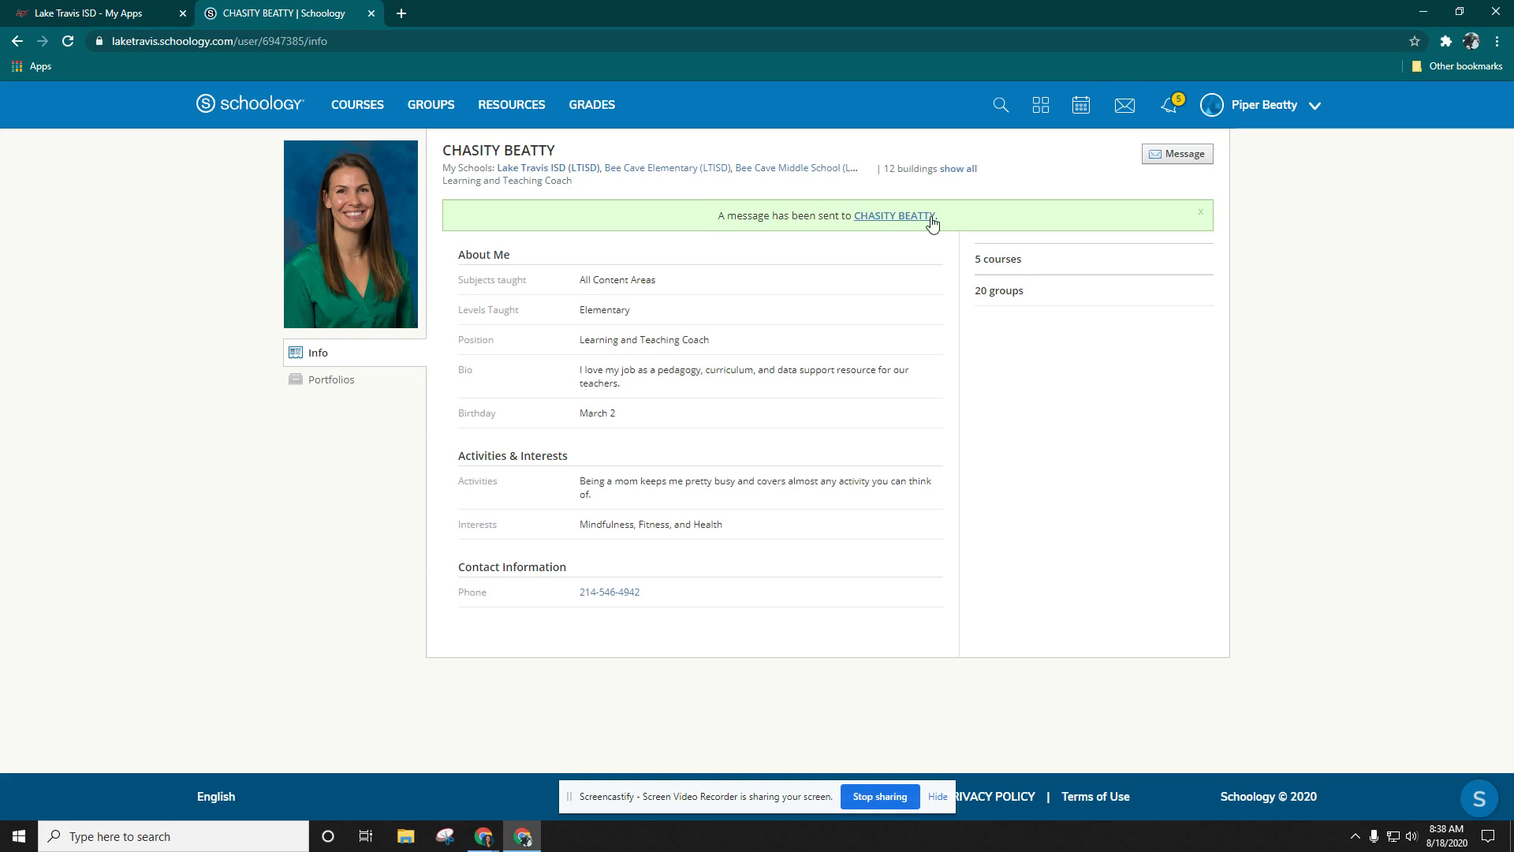
Check the list of sent messages for the message just sent to the teacher
left_click(1125, 111)
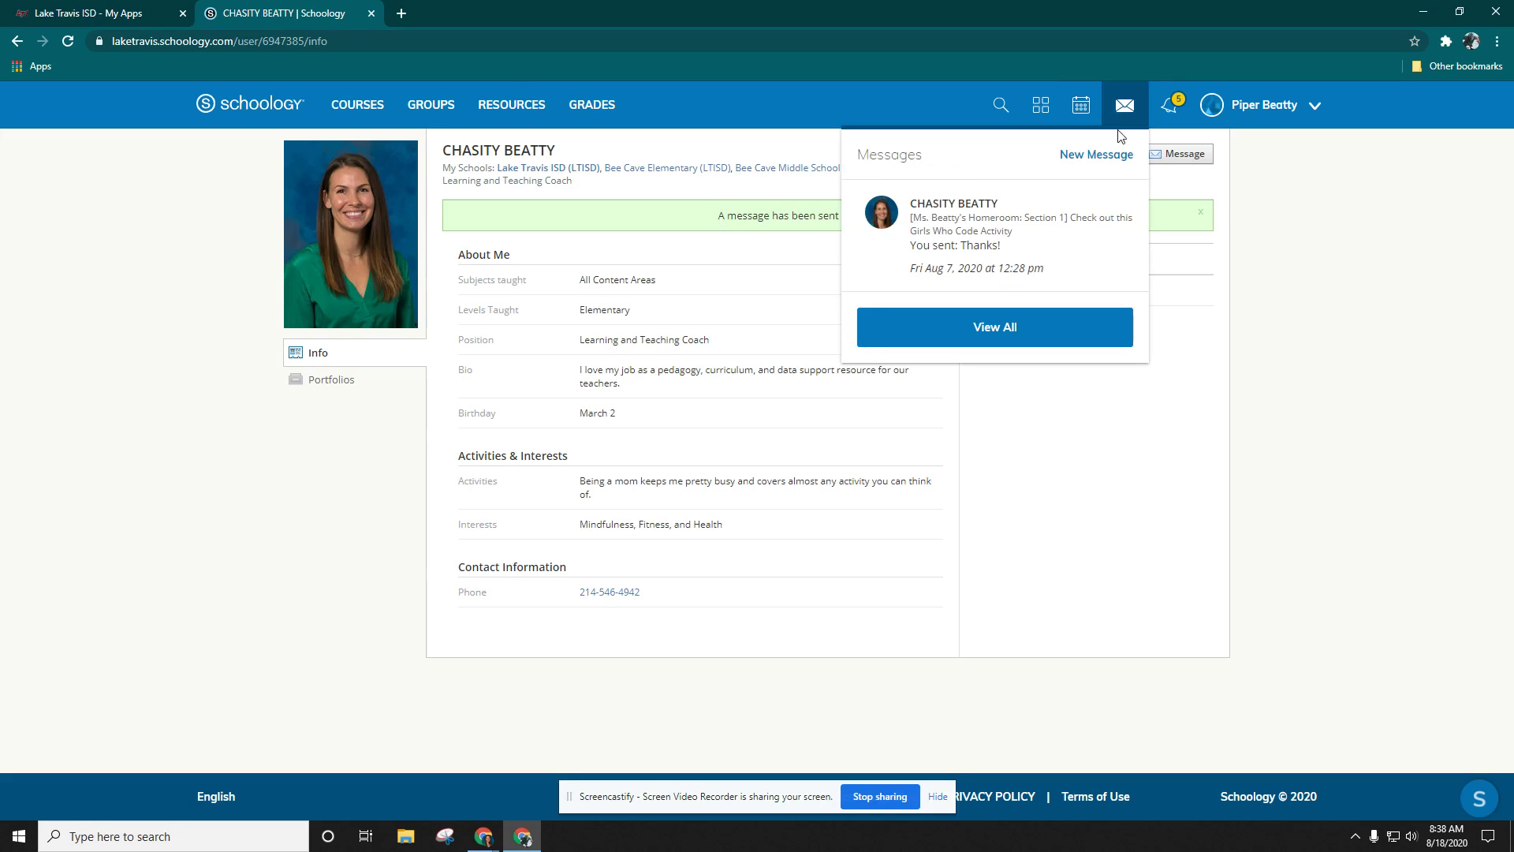
left_click(997, 331)
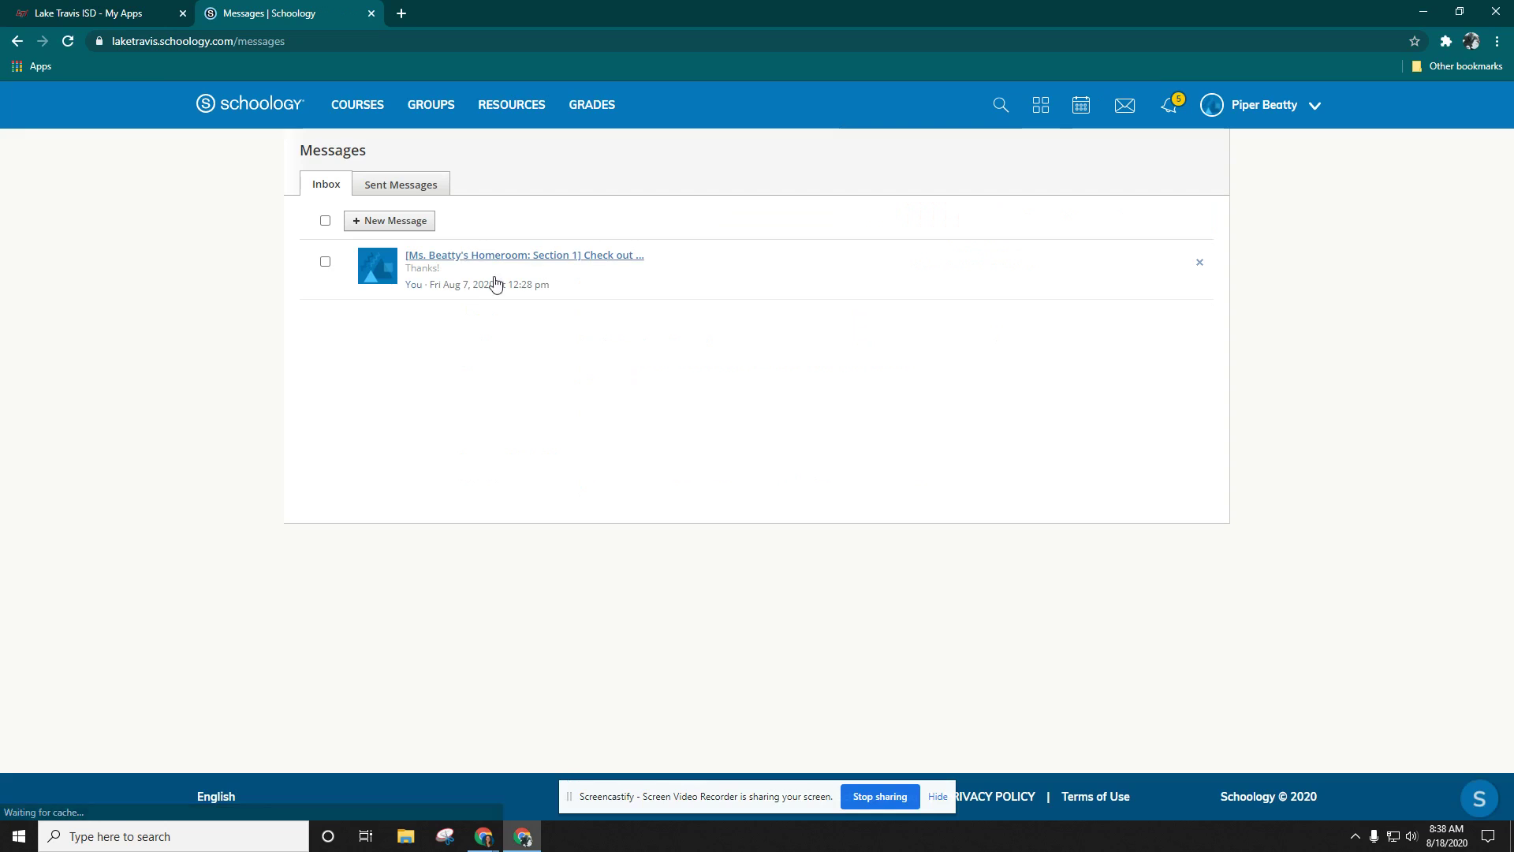
left_click(417, 194)
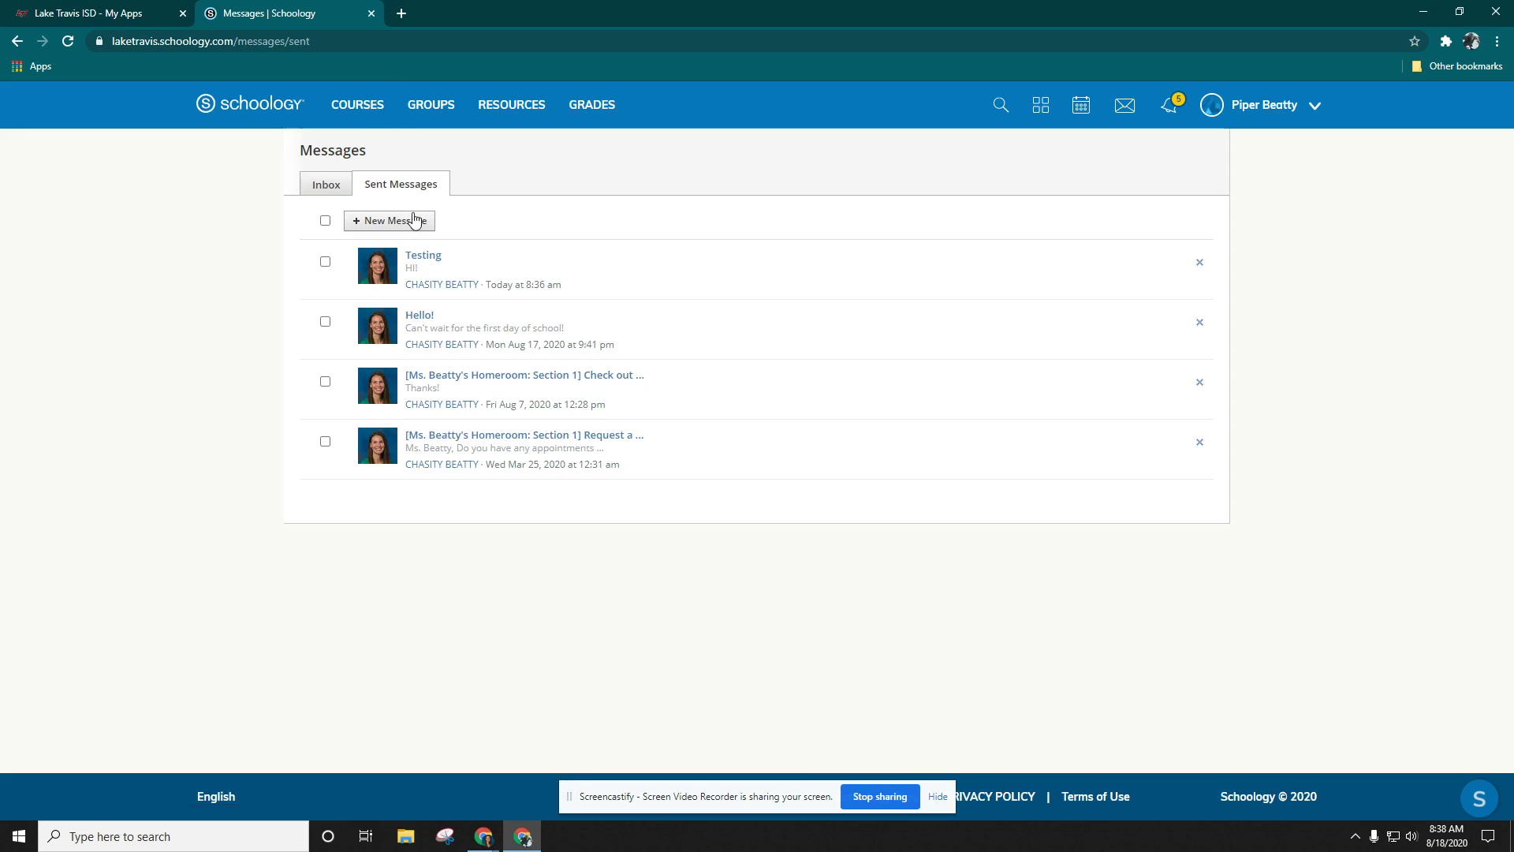
Return to the Lake Travis ISD Attendance course, view the teacher's Google Meet join page from its materials, and close it
left_click(362, 117)
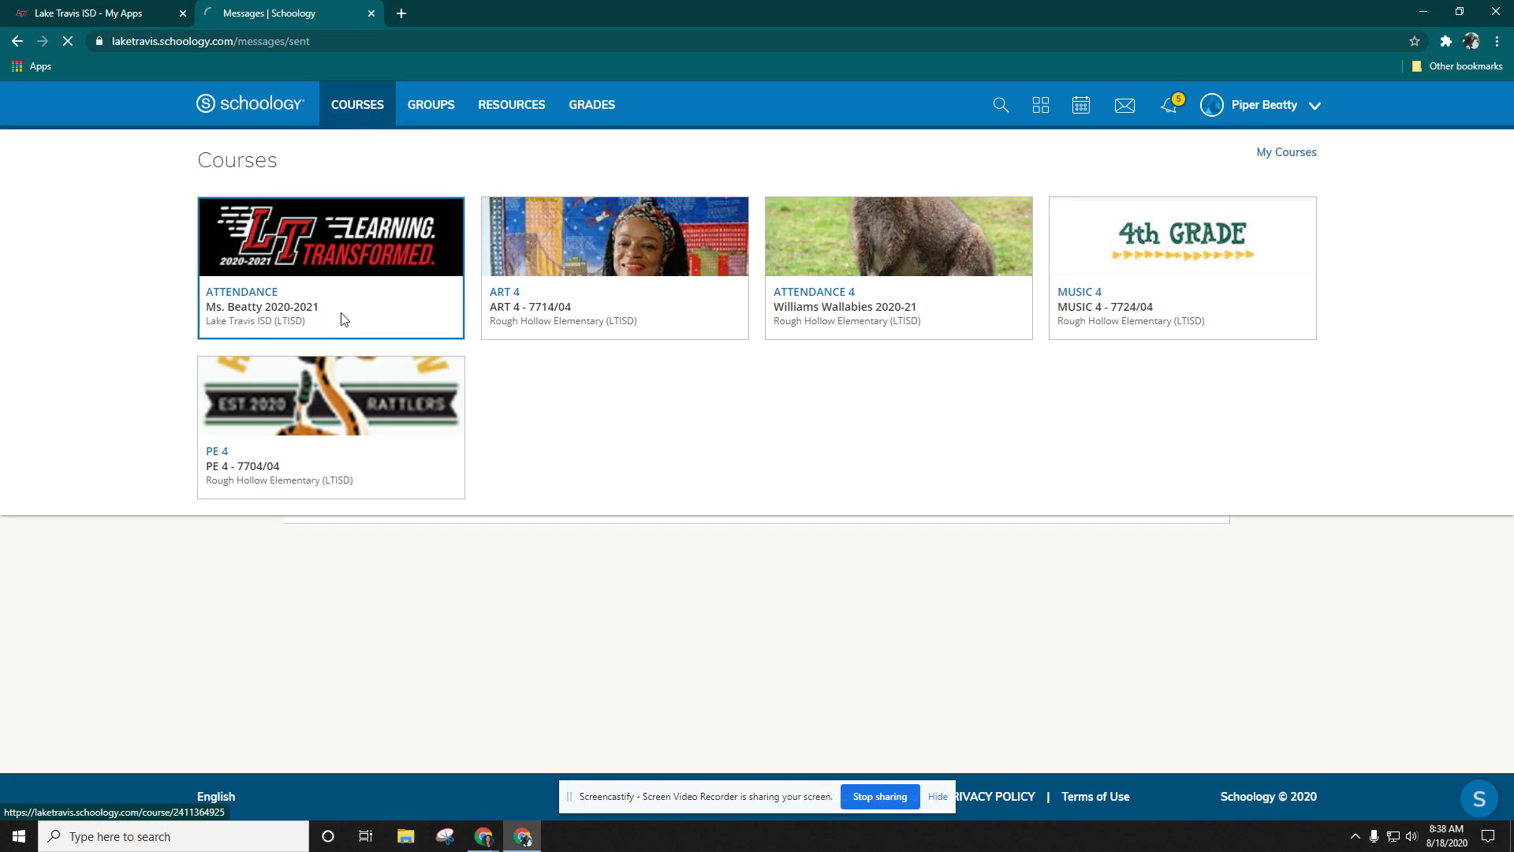
left_click(340, 318)
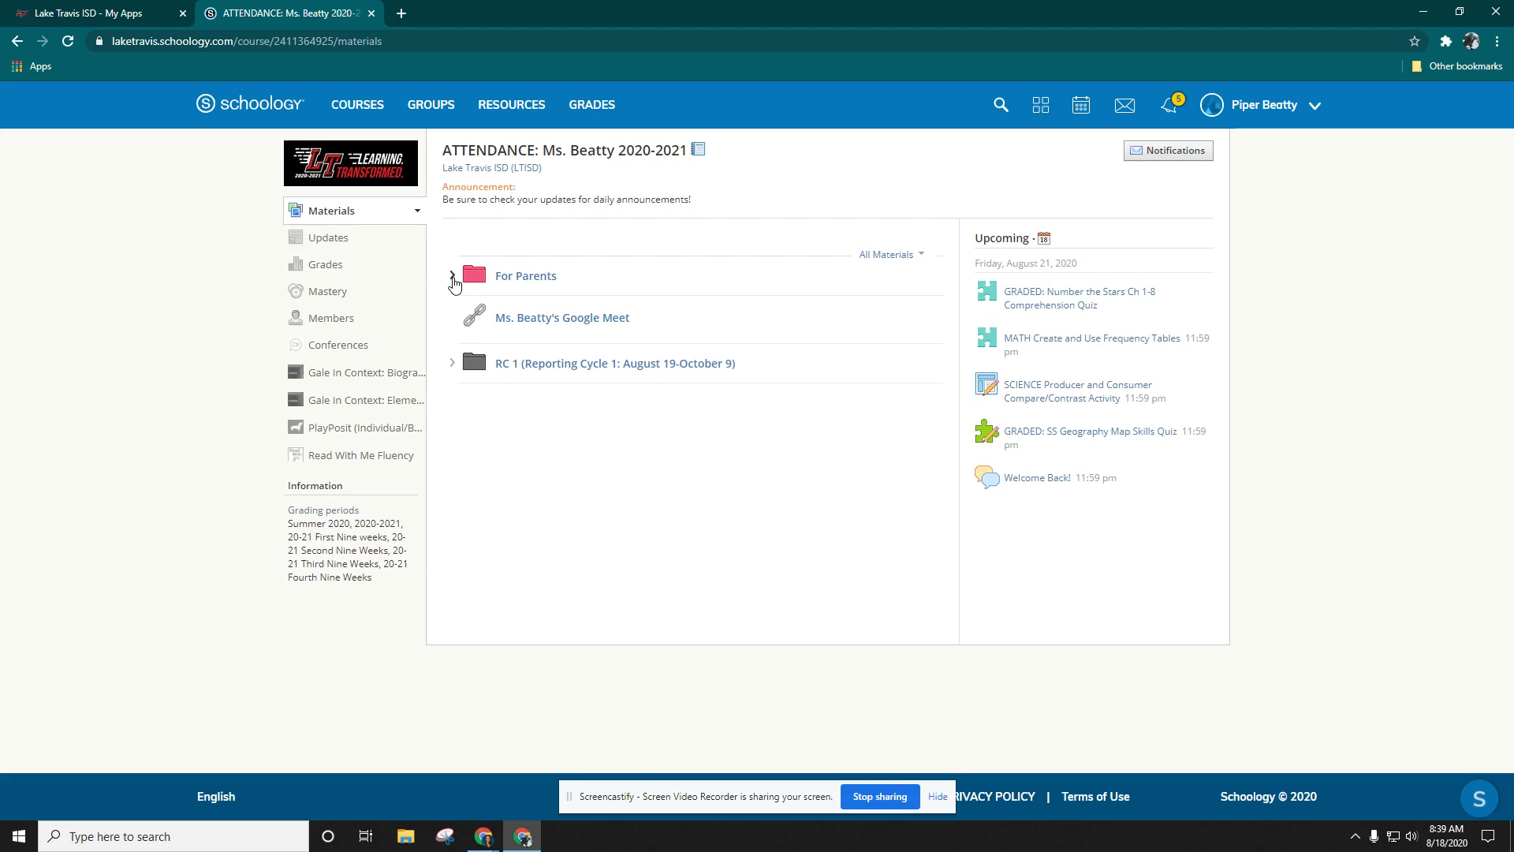
left_click(569, 320)
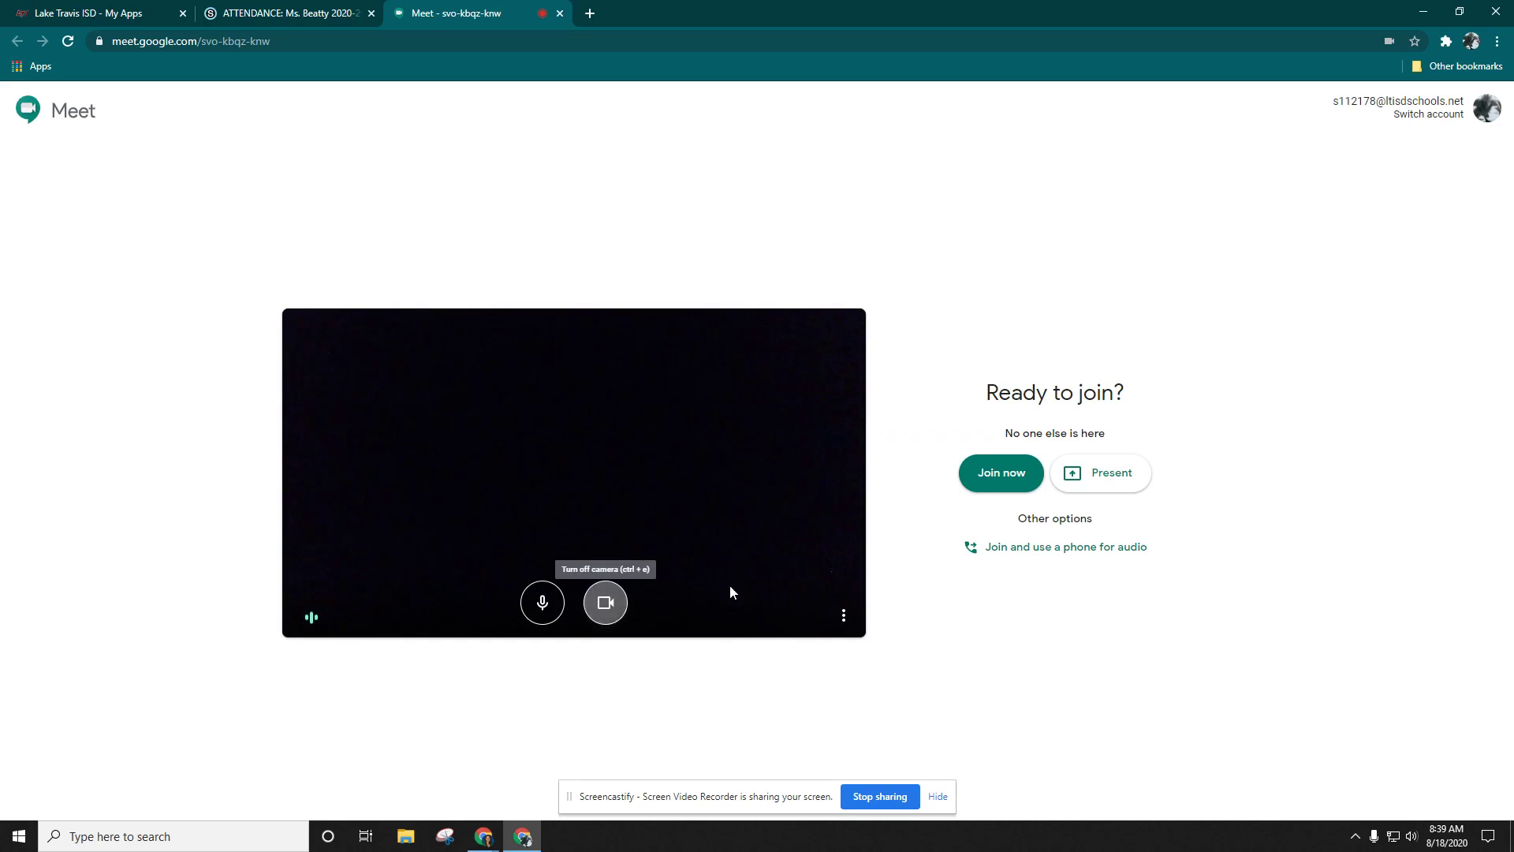
left_click(559, 14)
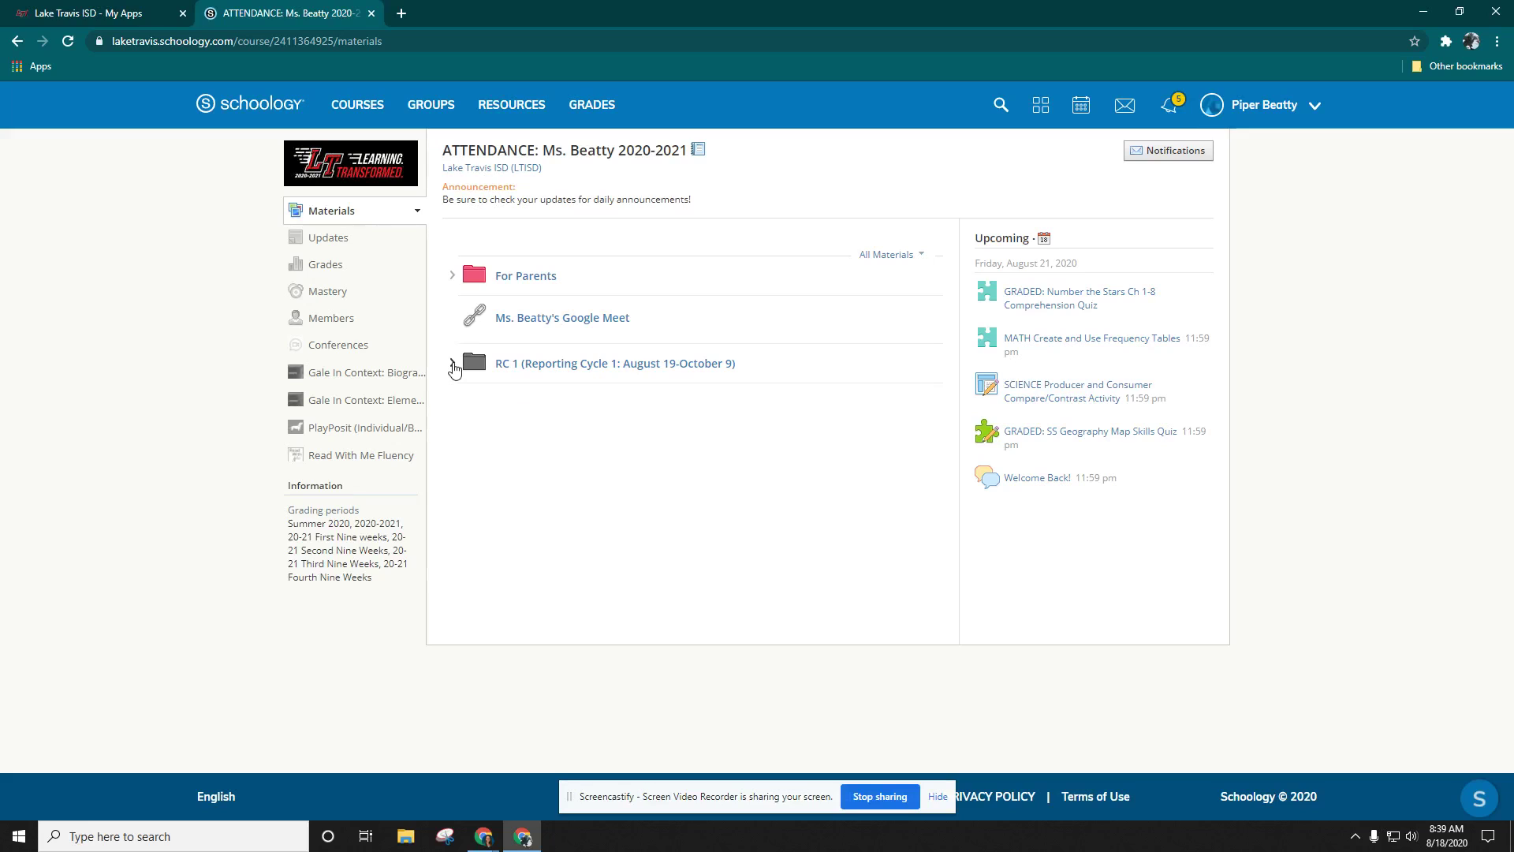
Expand the RC 1 folder in the course materials down to Week 1 and Wednesday, August 19
left_click(452, 364)
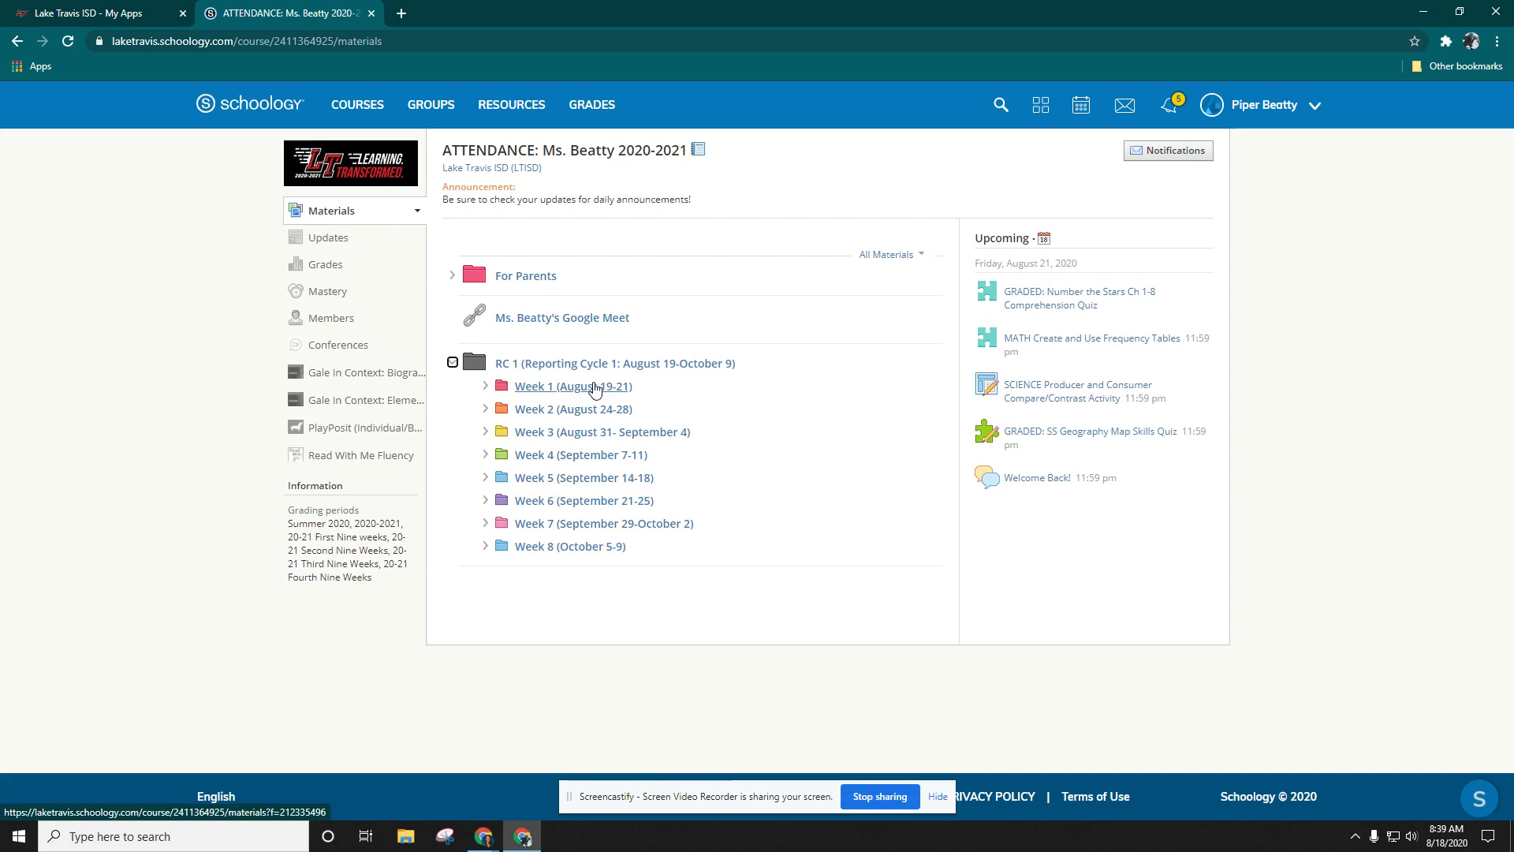
left_click(486, 388)
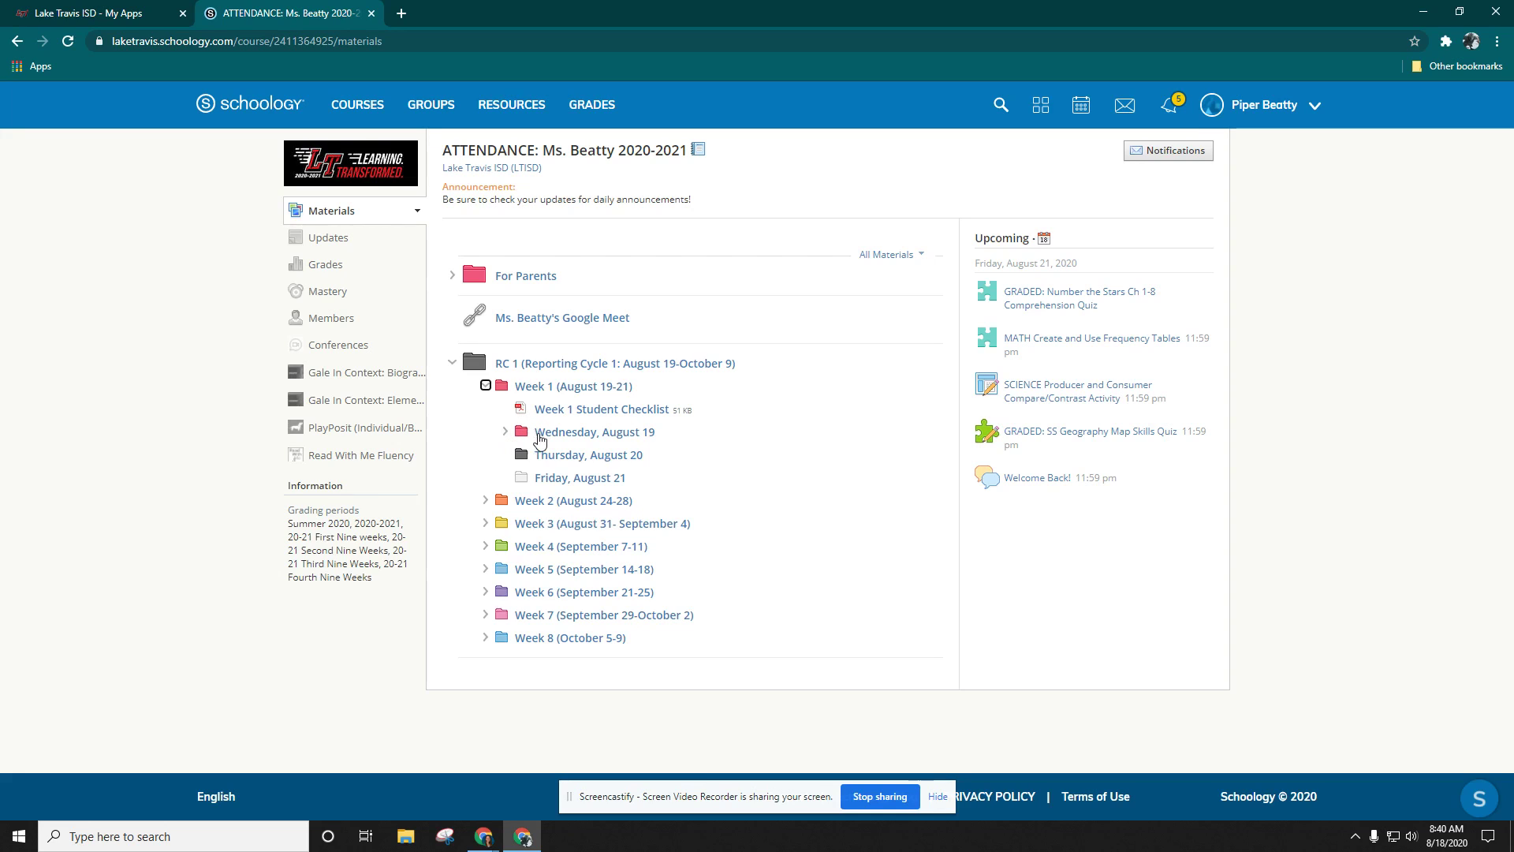
left_click(503, 433)
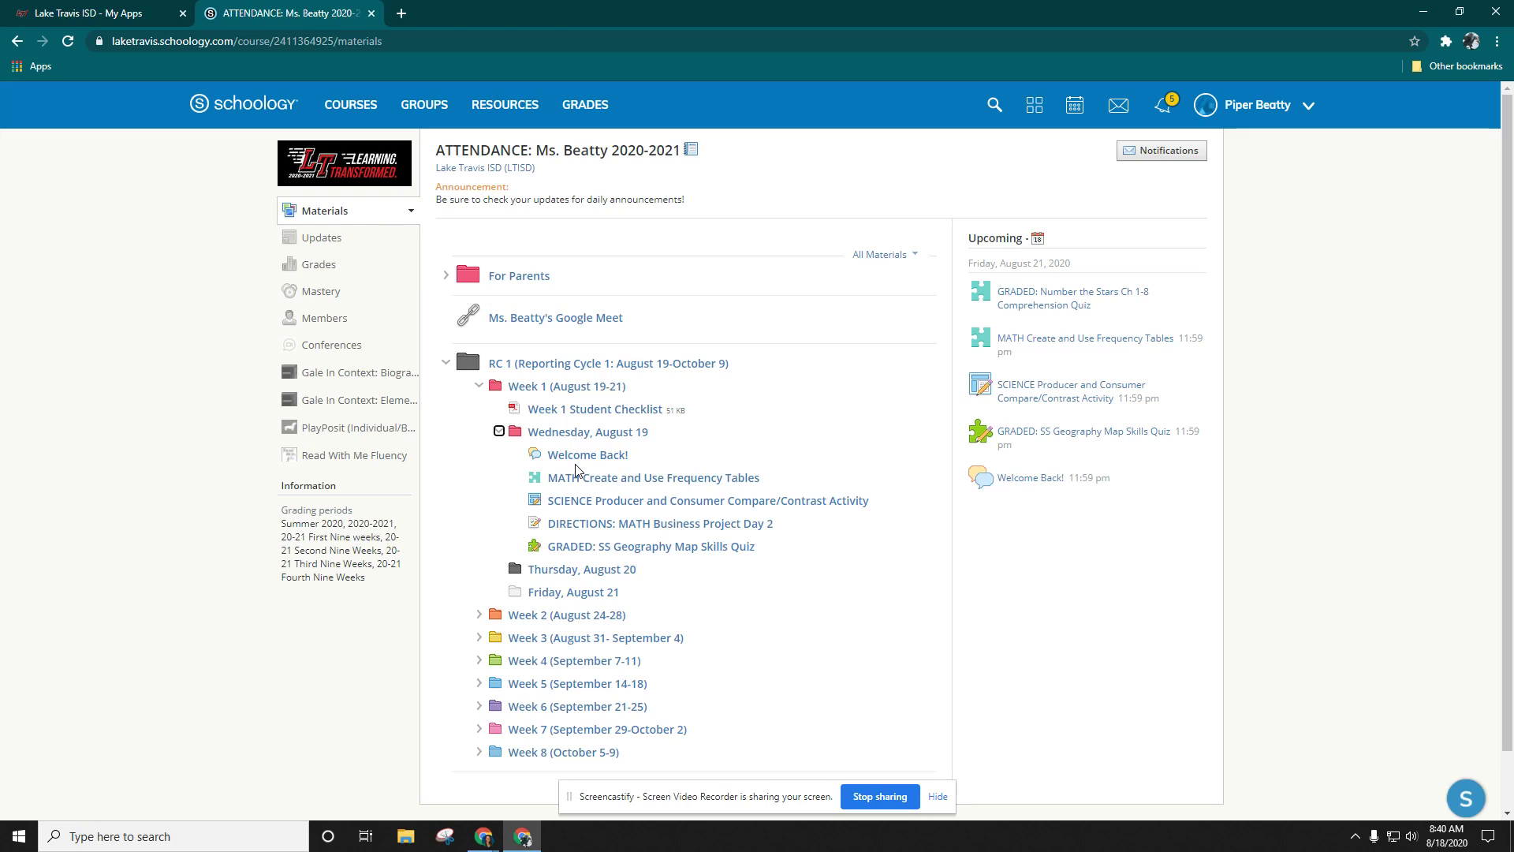
Open the Week 1 Student Checklist in the RC 1 folder's Week 1 (August 19-21), download its PDF and open the downloaded file
left_click(589, 363)
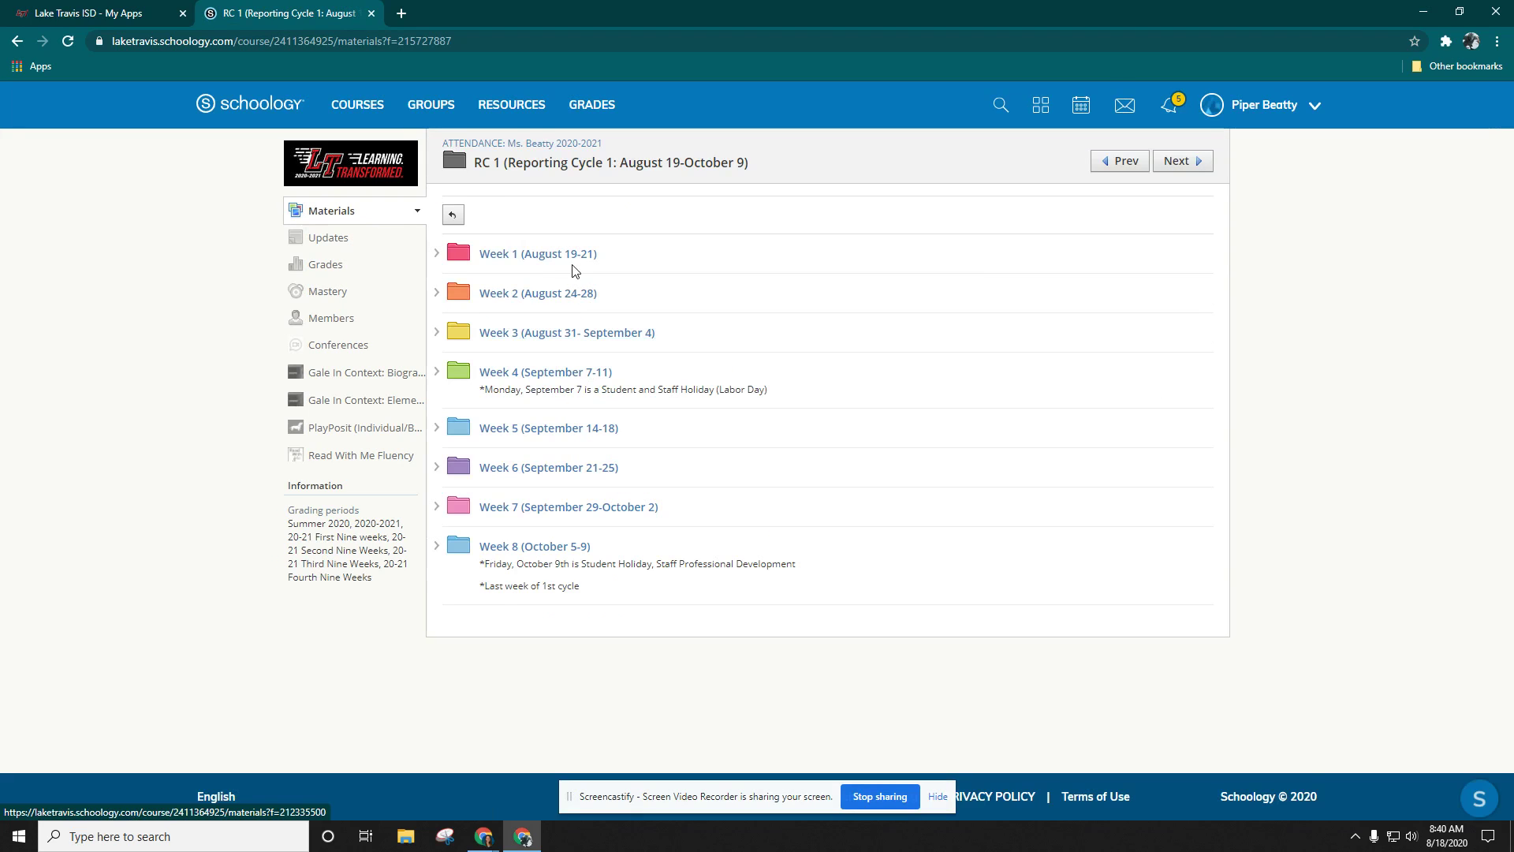
left_click(528, 257)
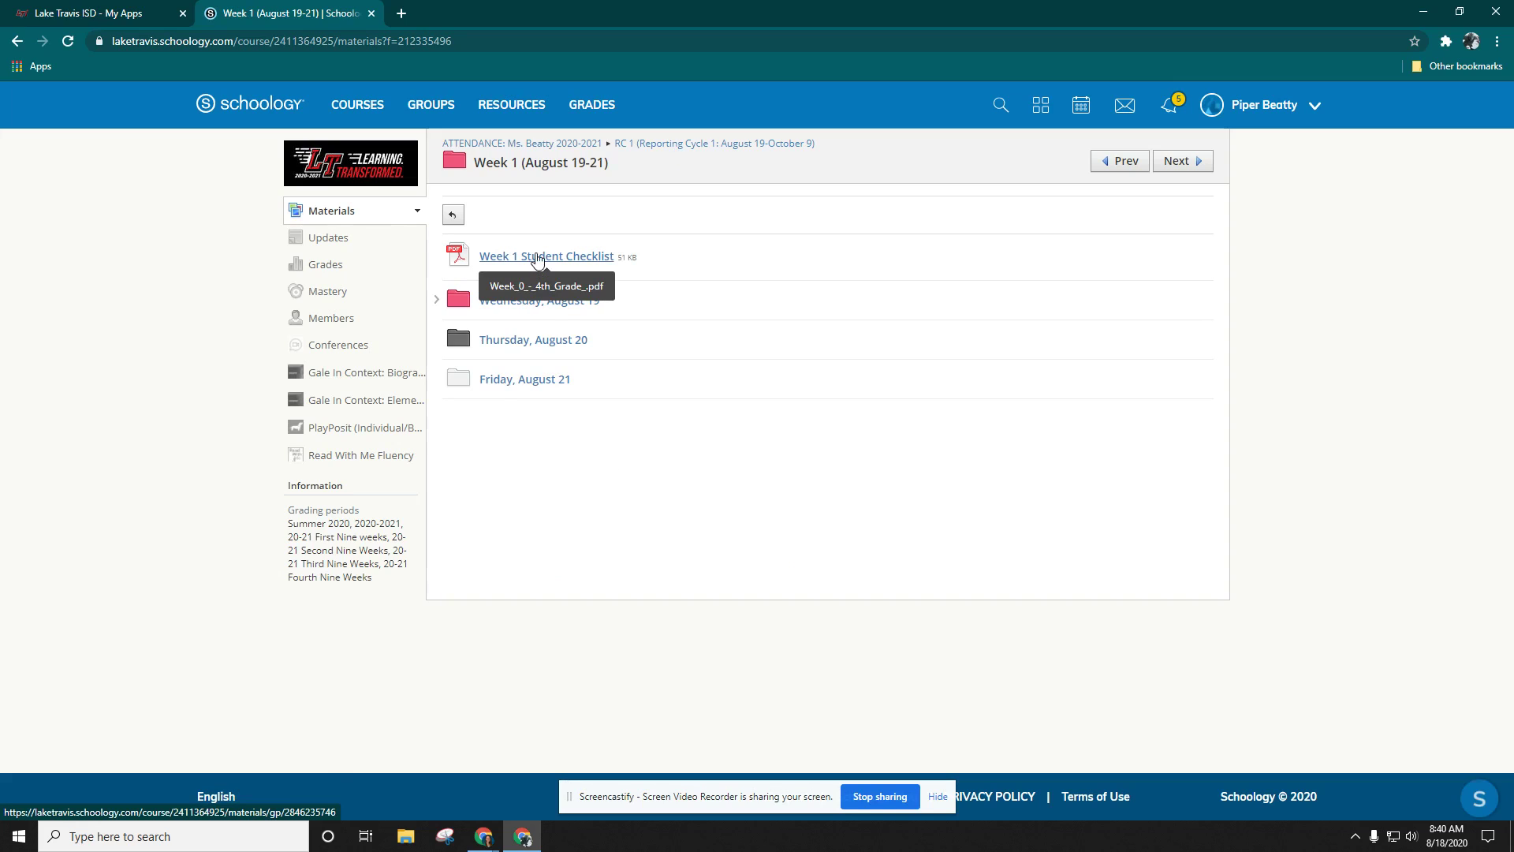
left_click(537, 258)
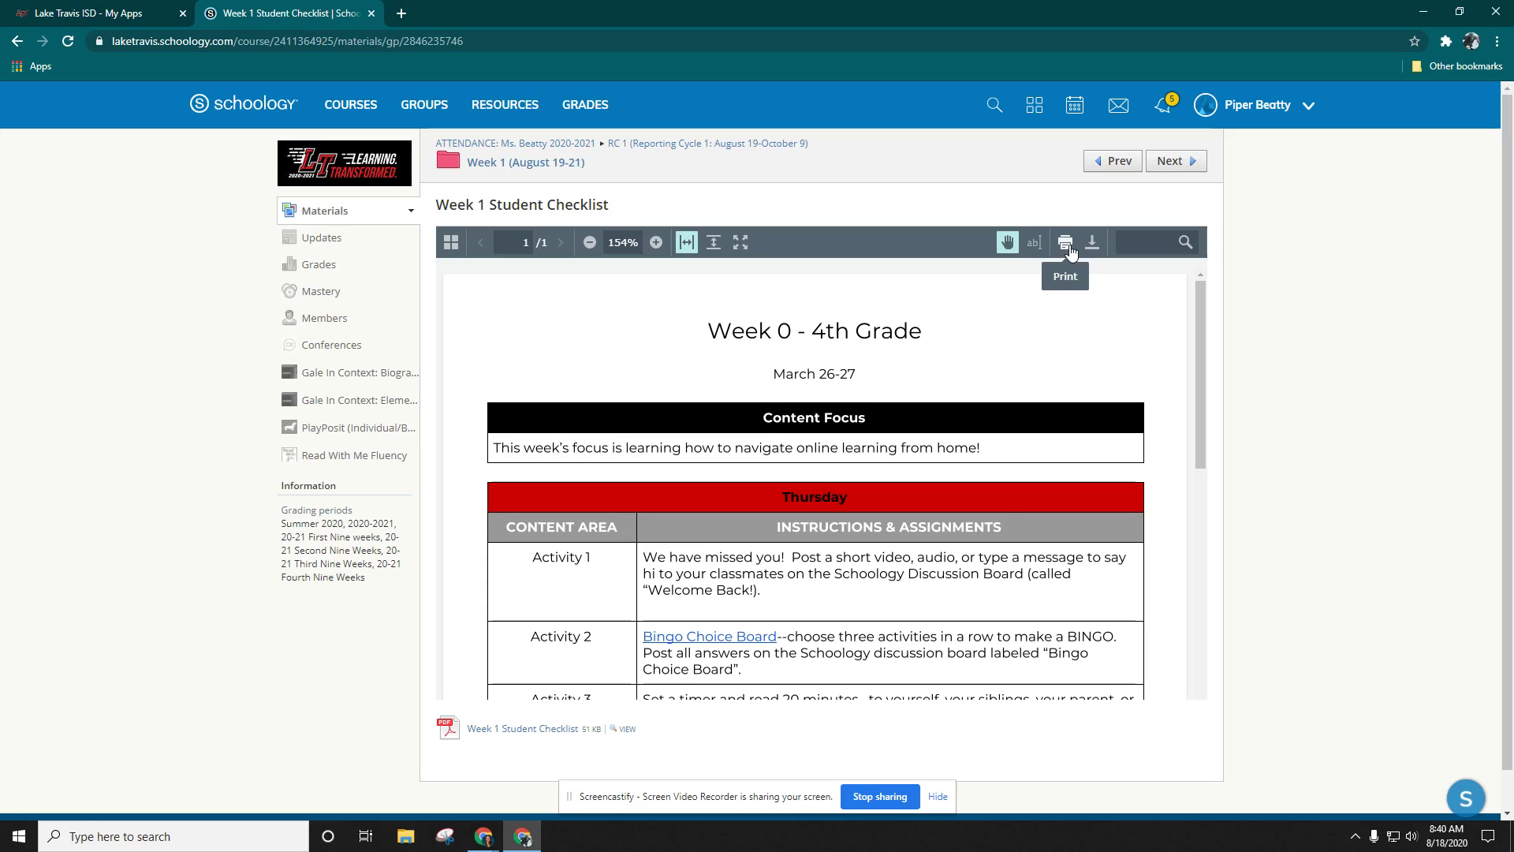
left_click(521, 729)
left_click(75, 800)
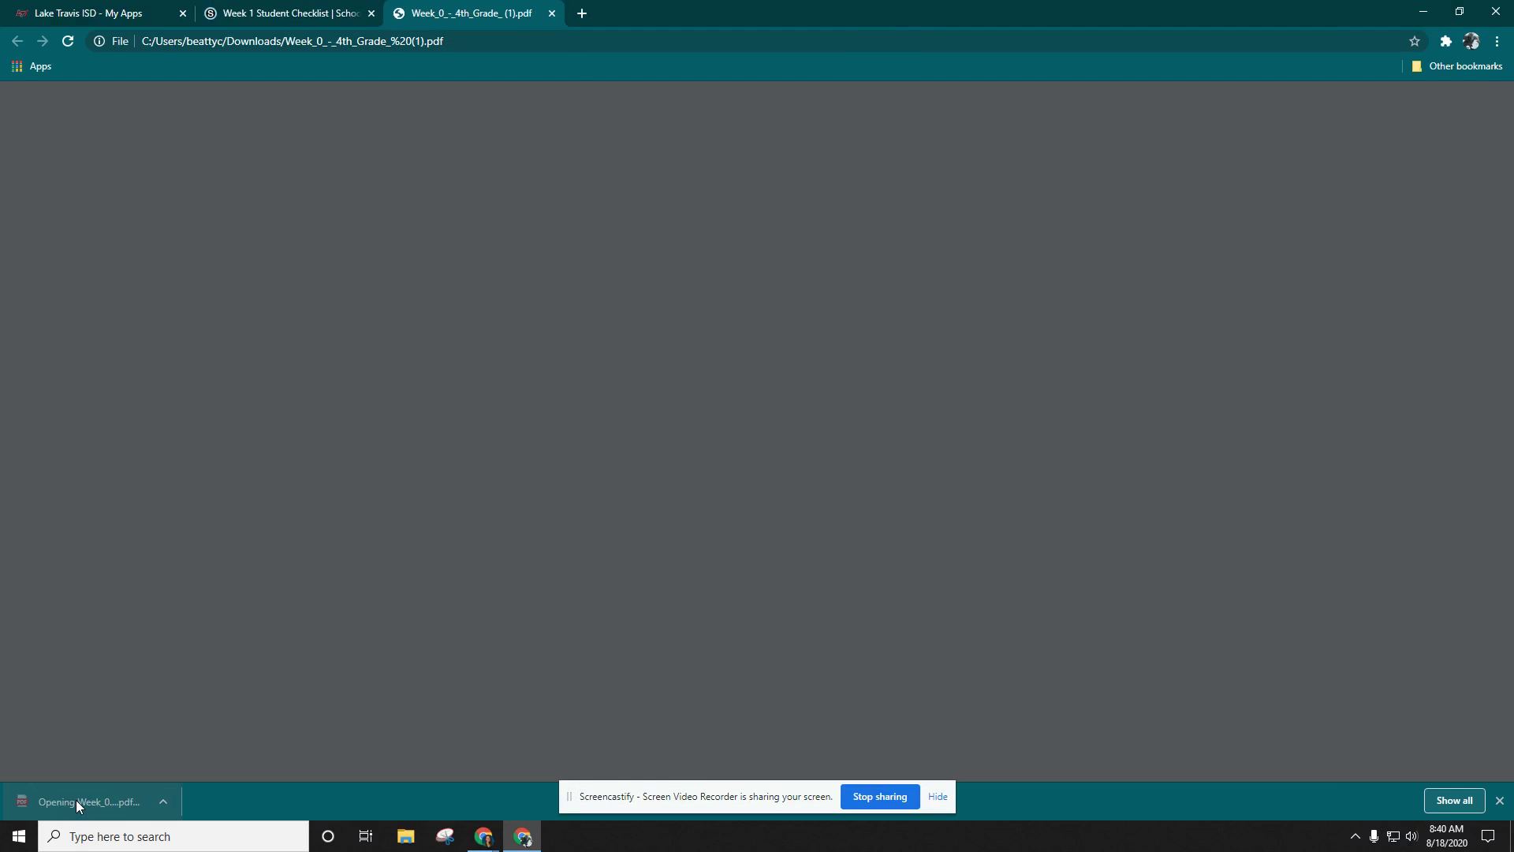
Read through the downloaded Week 0 - 4th Grade checklist PDF and return to the Week 1 Student Checklist page in Schoology
scroll(582, 300, "down", 3)
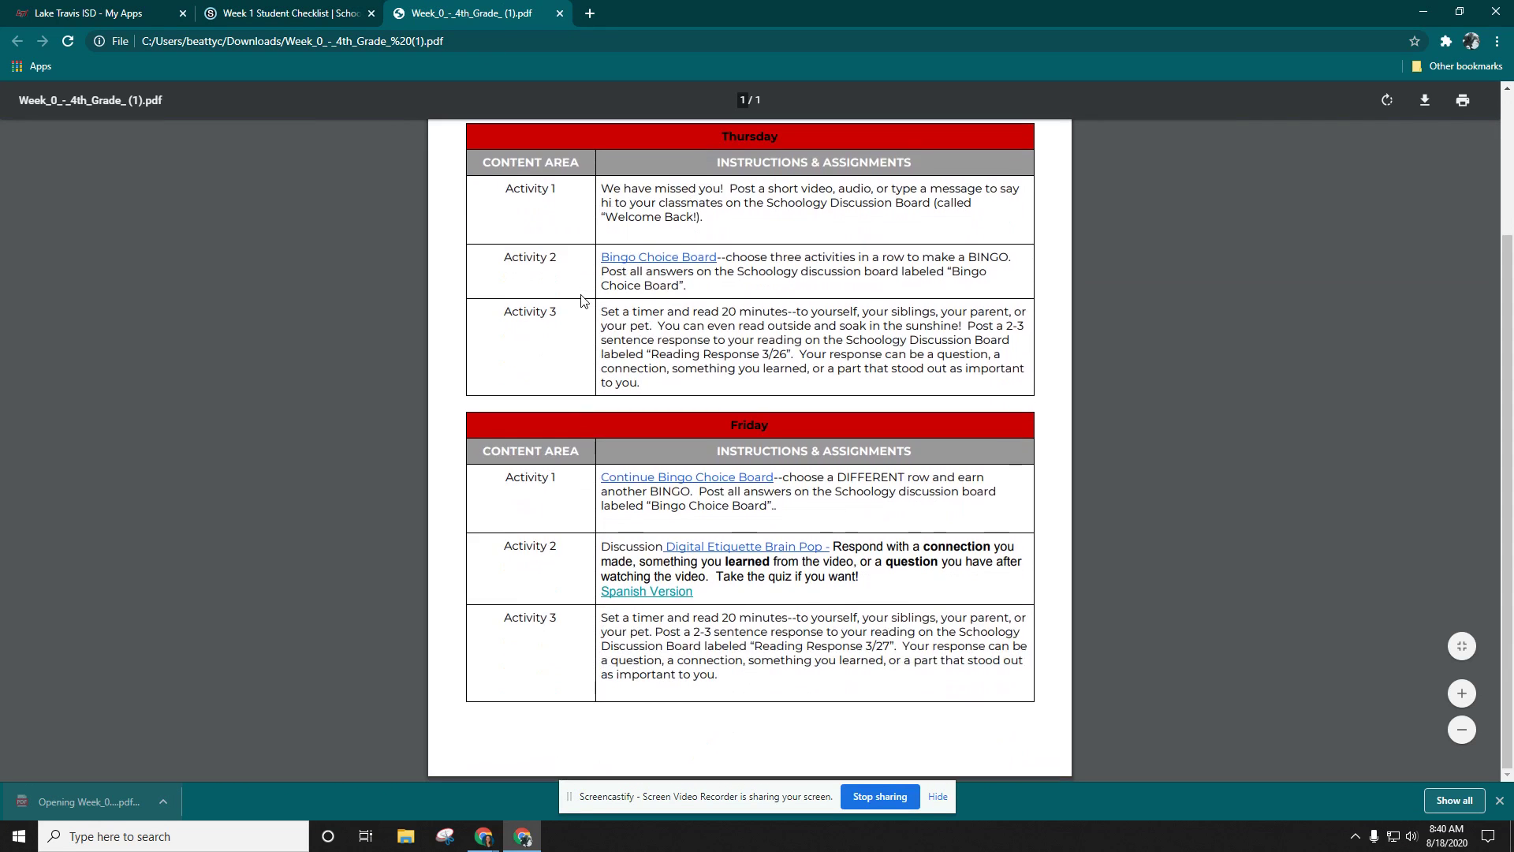
scroll(517, 164, "up", 3)
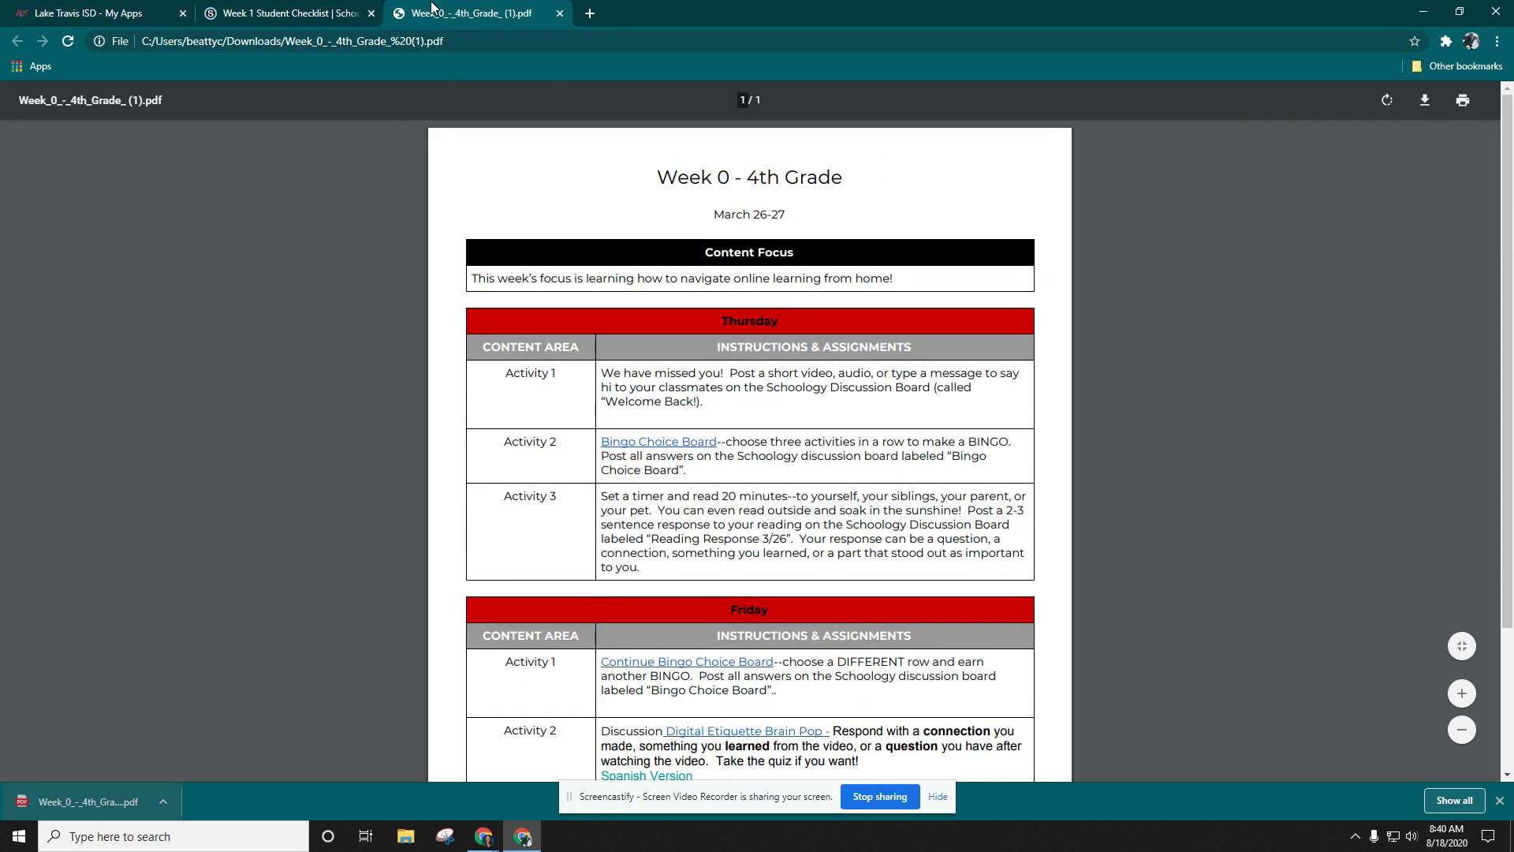
left_click(294, 14)
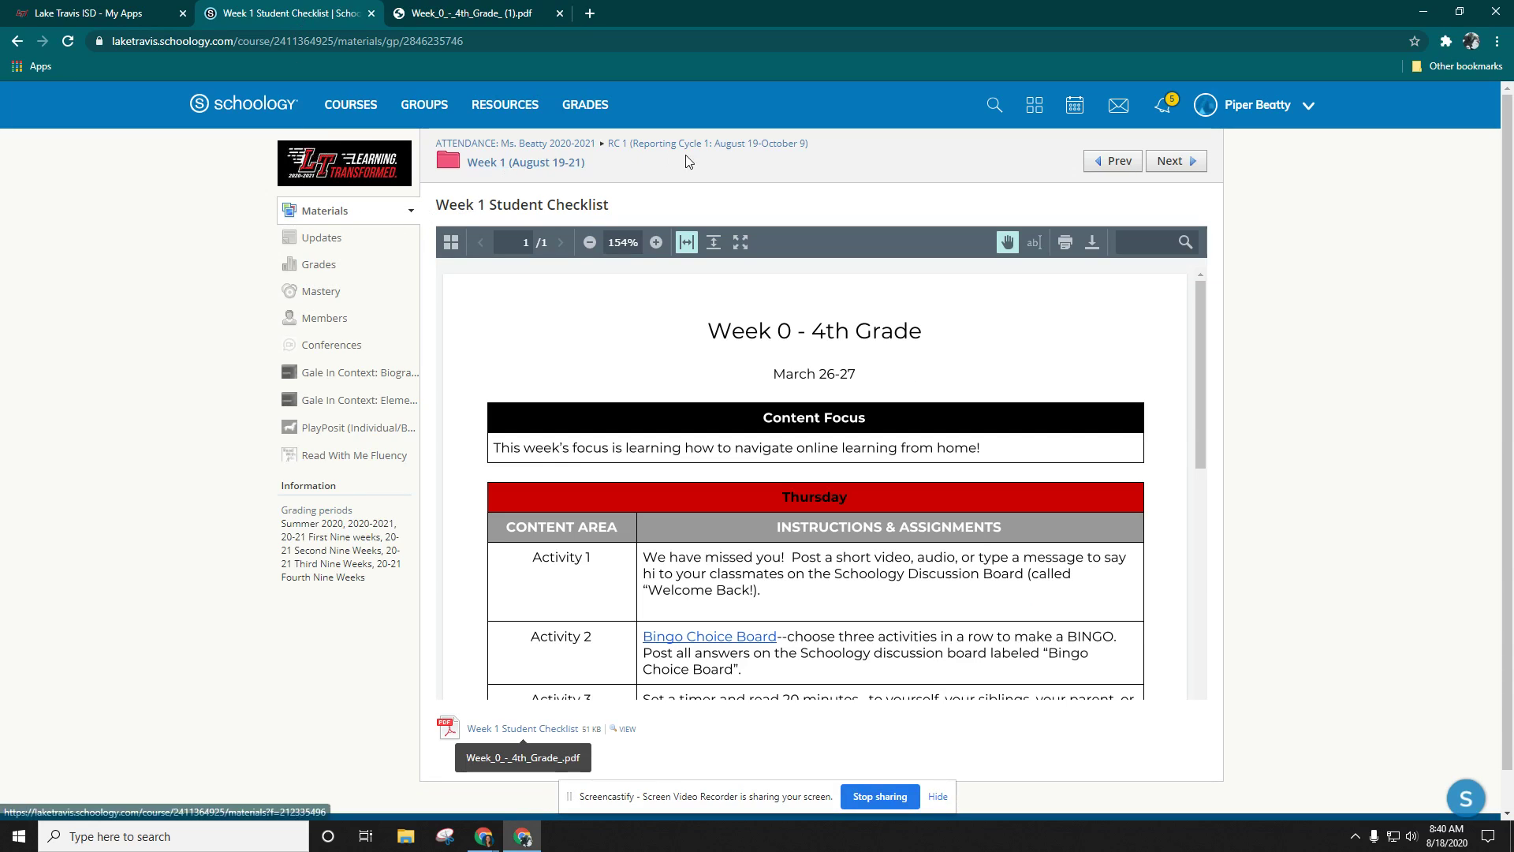
Open the Wednesday, August 19 folder through RC 1 and Week 1 (August 19-21), and review all of its listed activities and directions
left_click(627, 145)
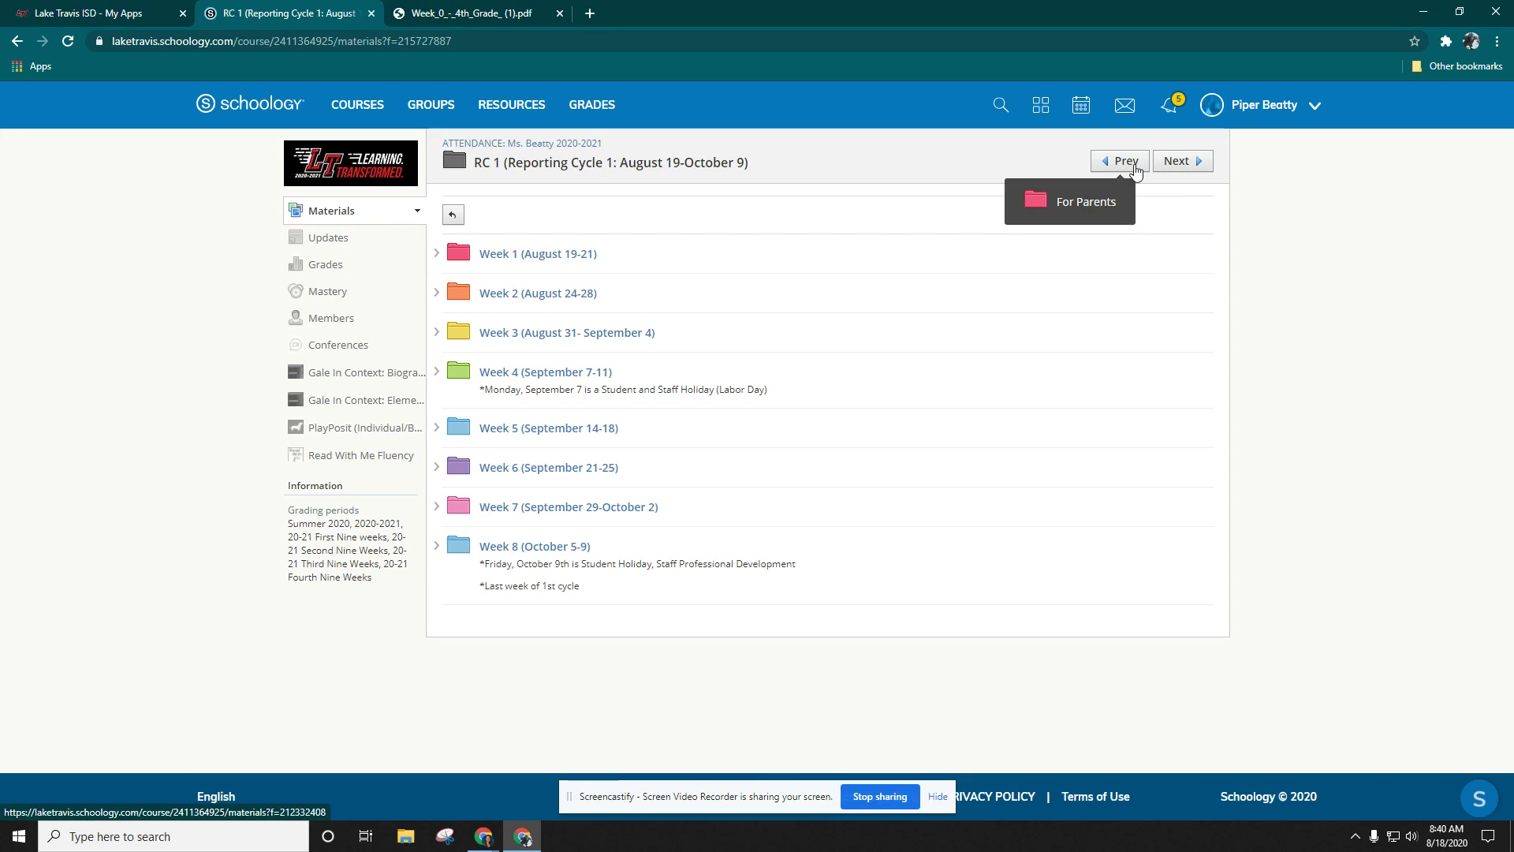
left_click(1191, 163)
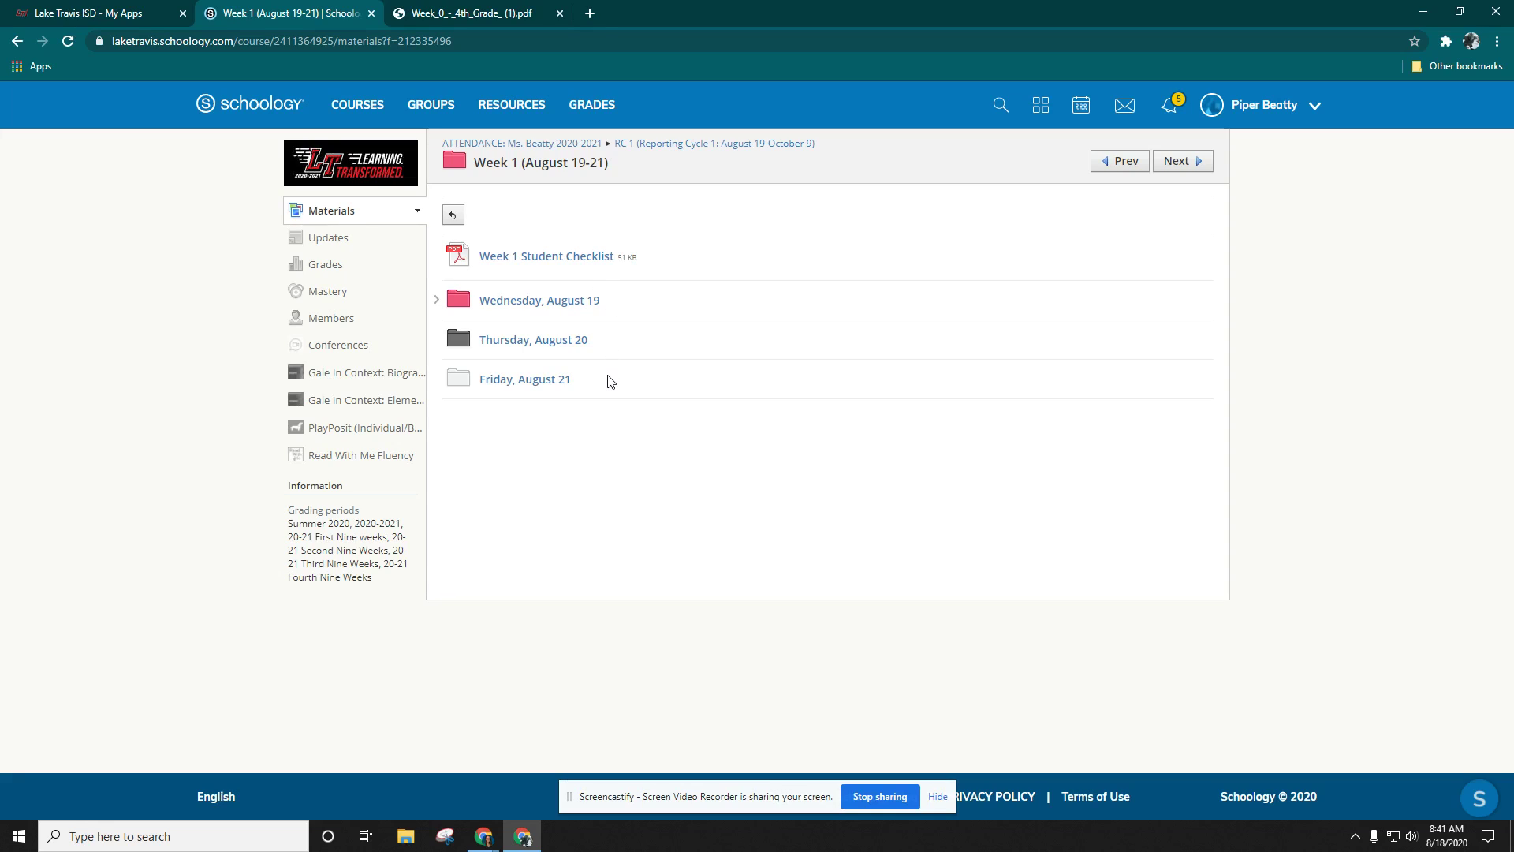
left_click(536, 302)
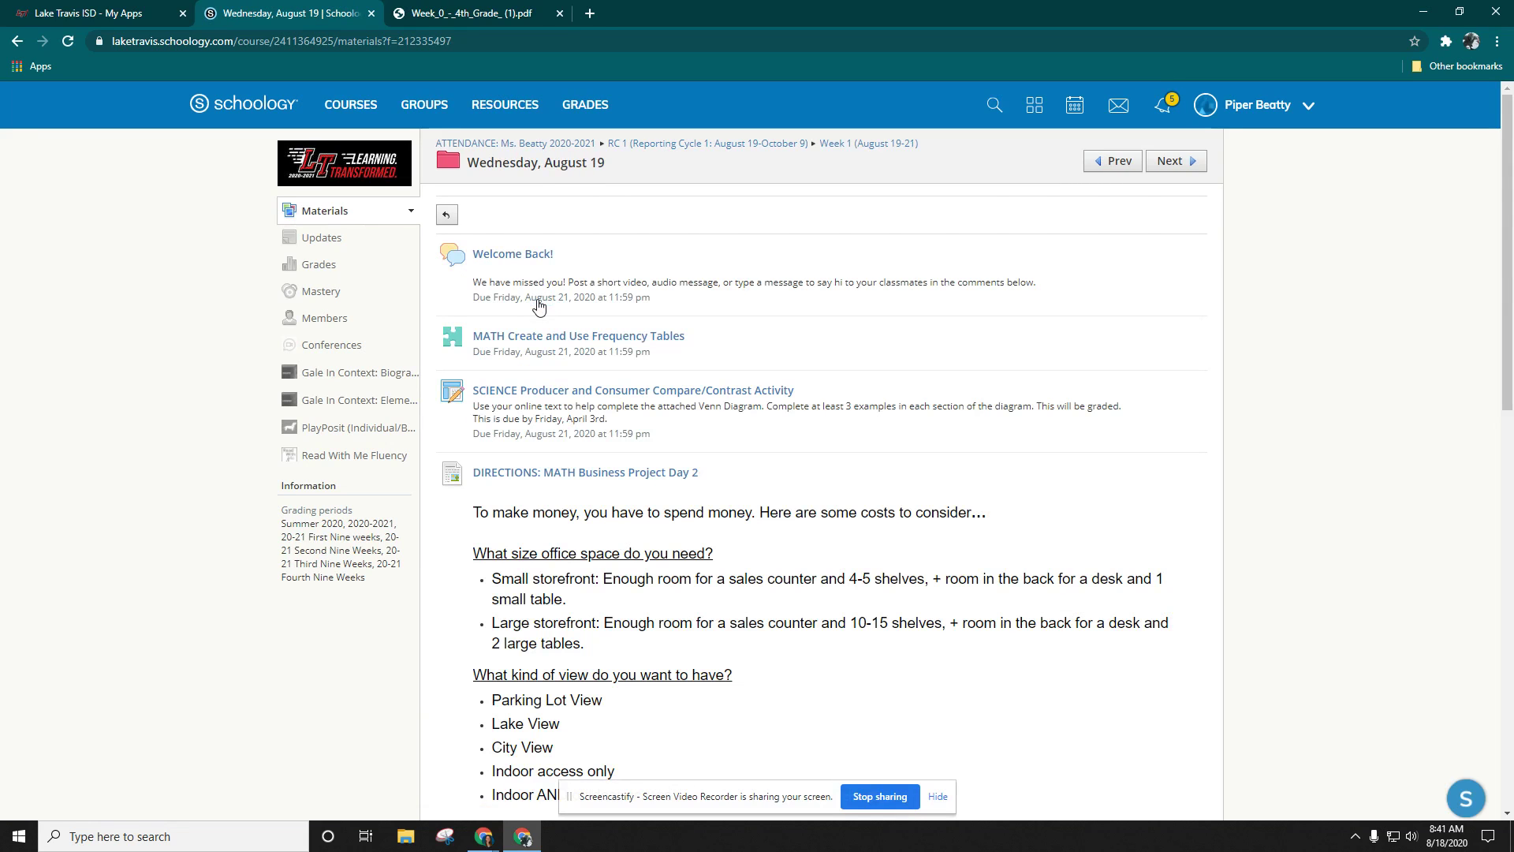
scroll(764, 339, "down", 15)
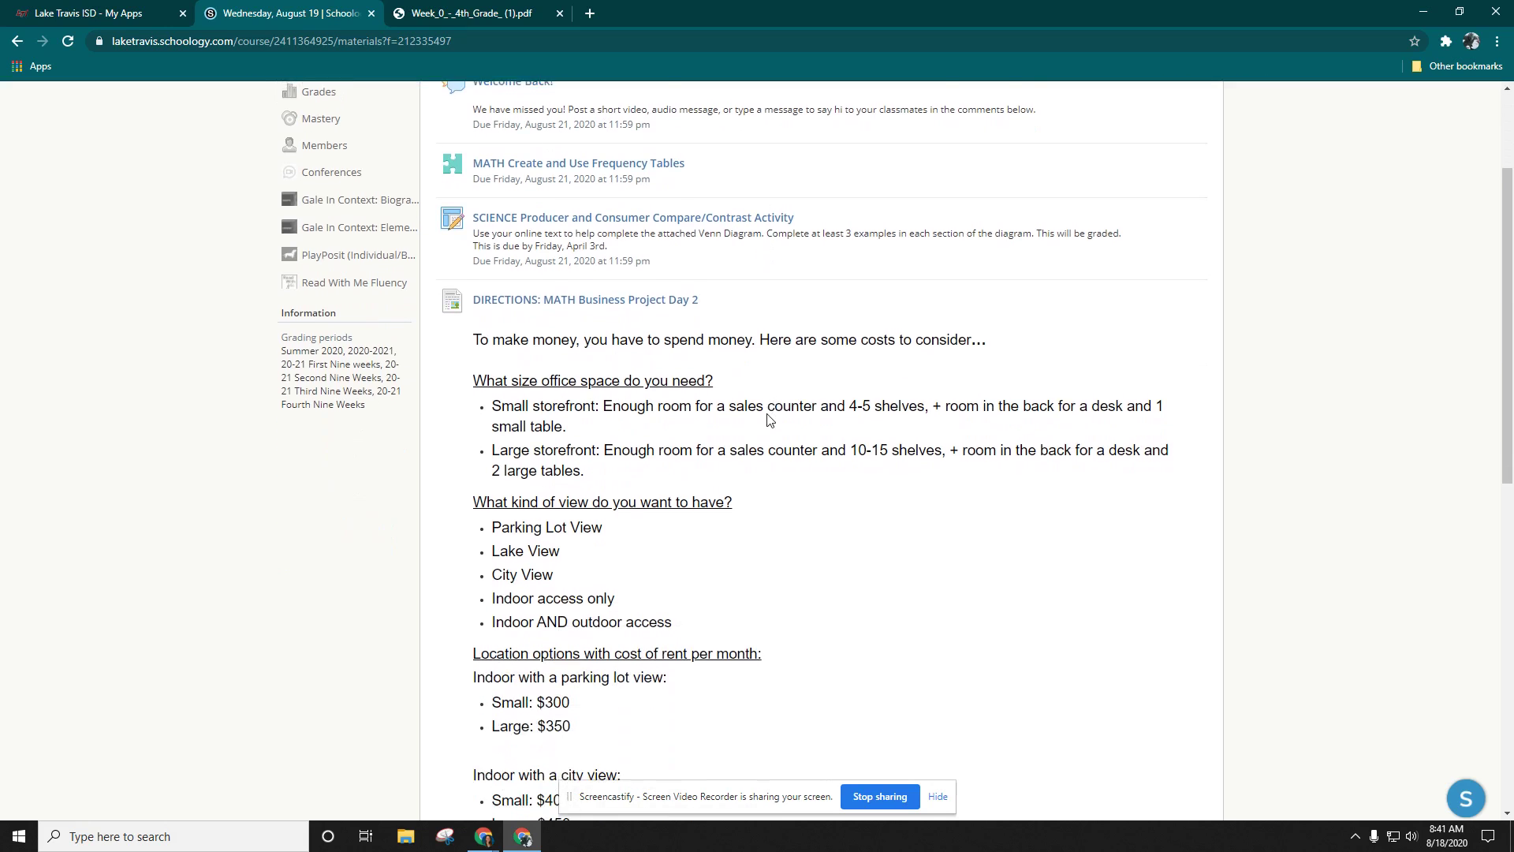
scroll(769, 420, "up", 15)
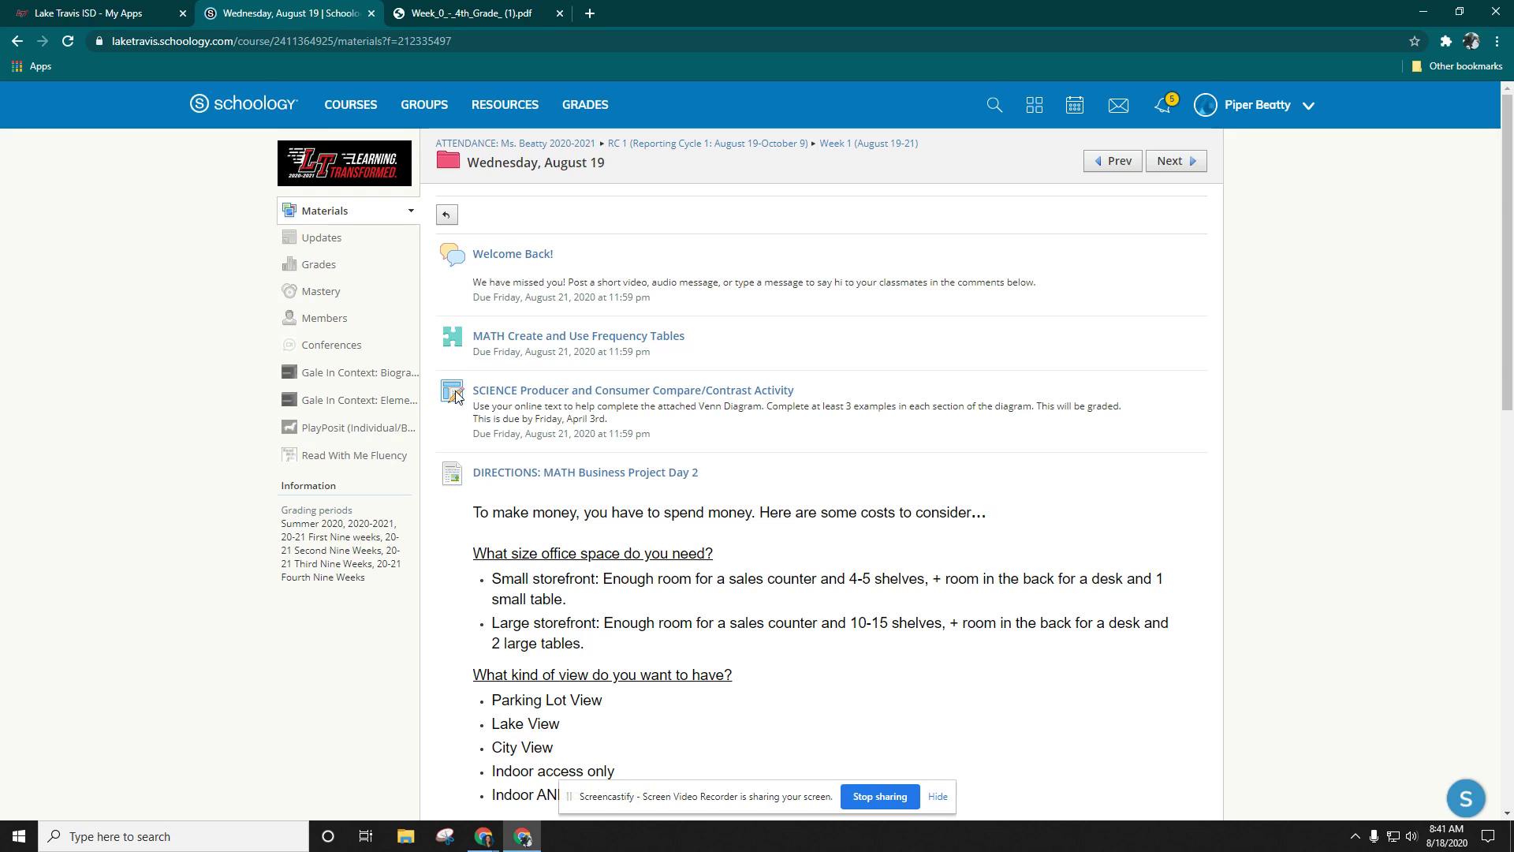
scroll(455, 396, "down", 1)
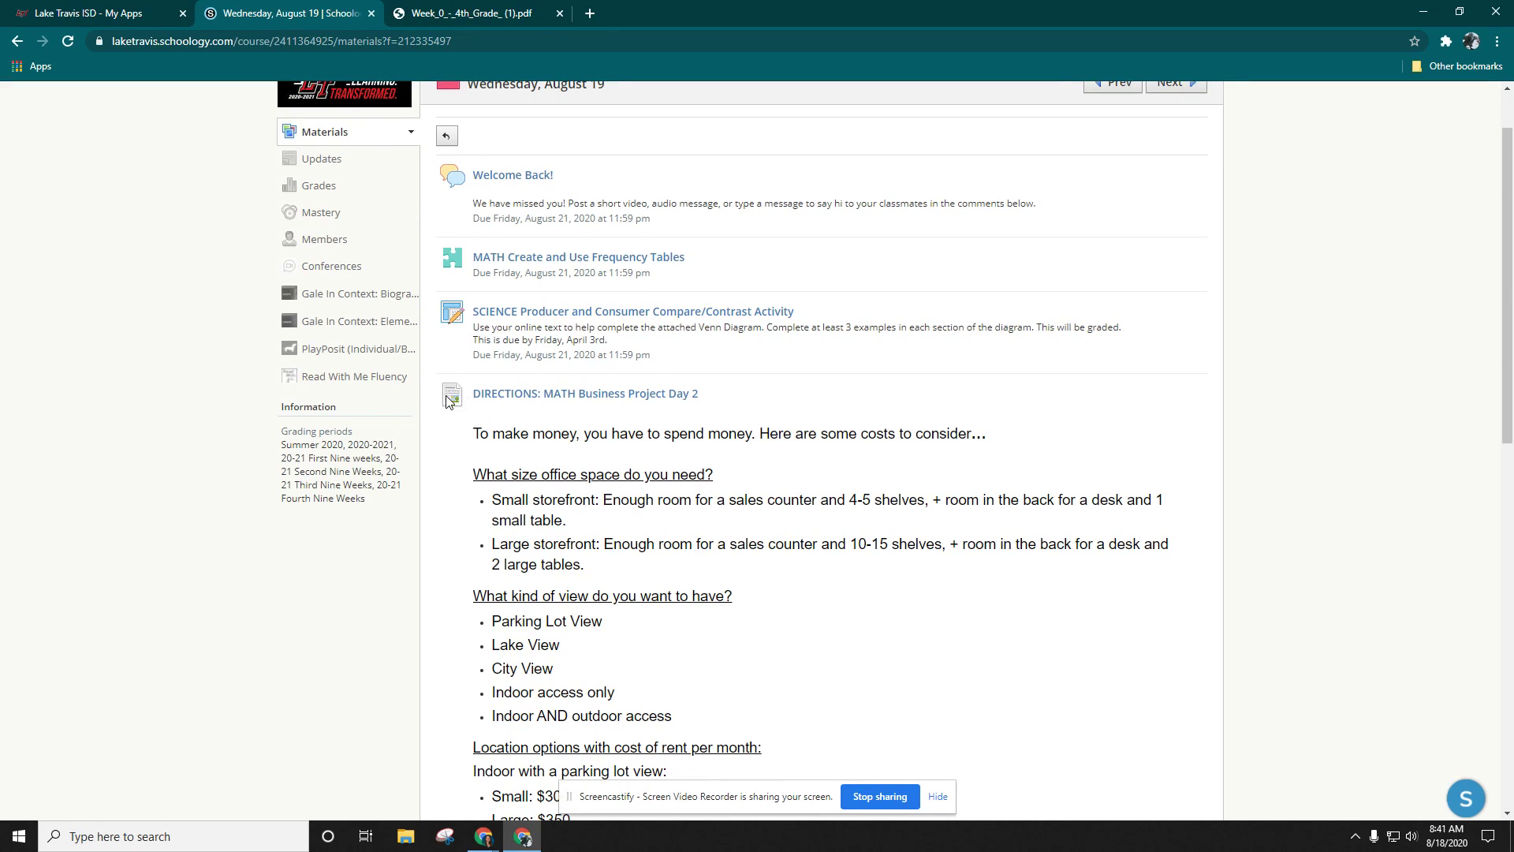
scroll(456, 392, "down", 6)
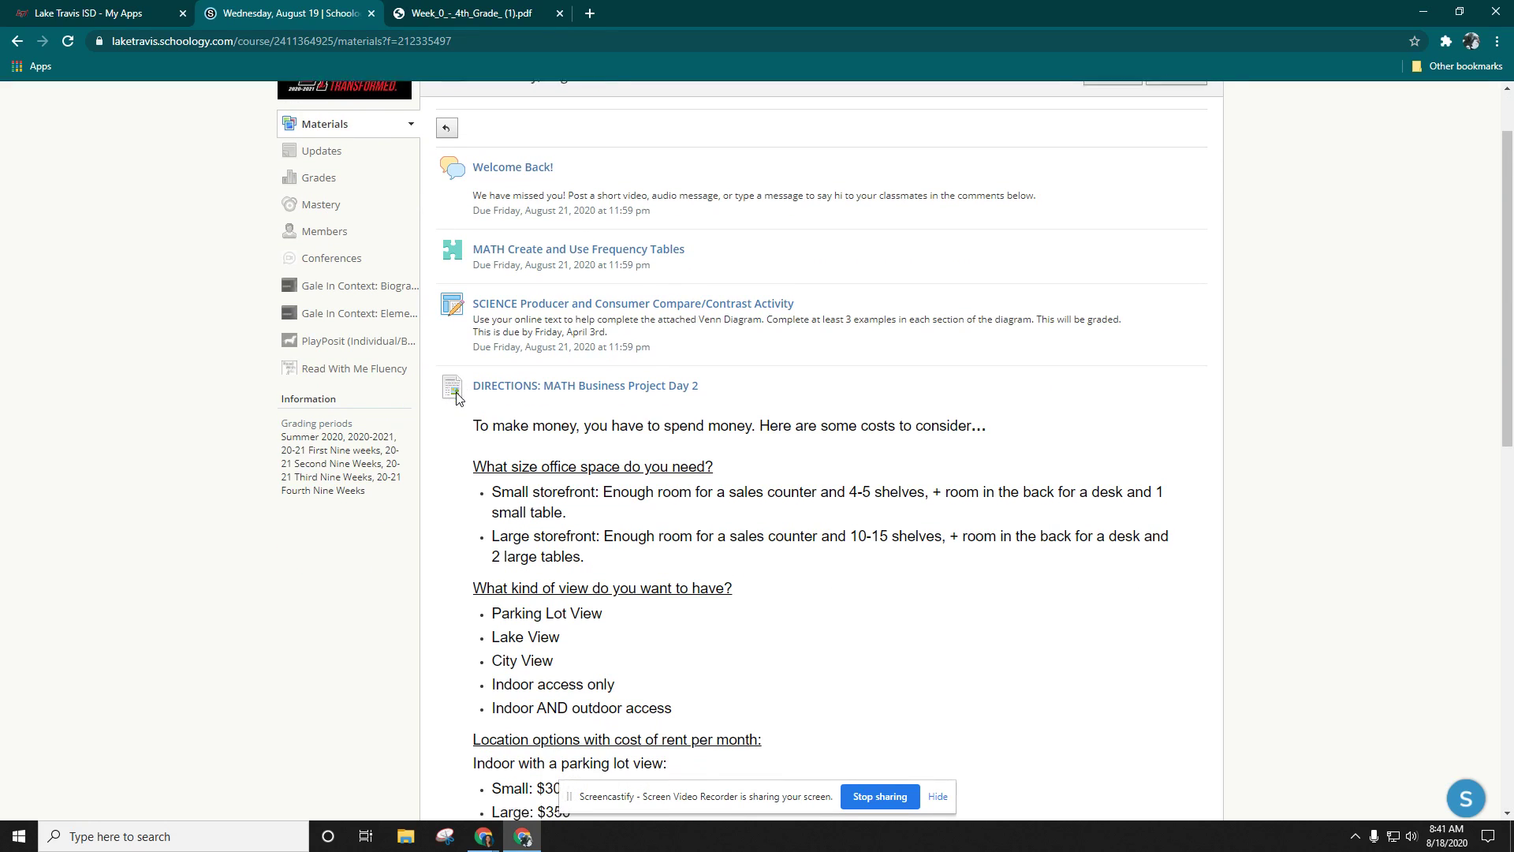
scroll(455, 397, "down", 5)
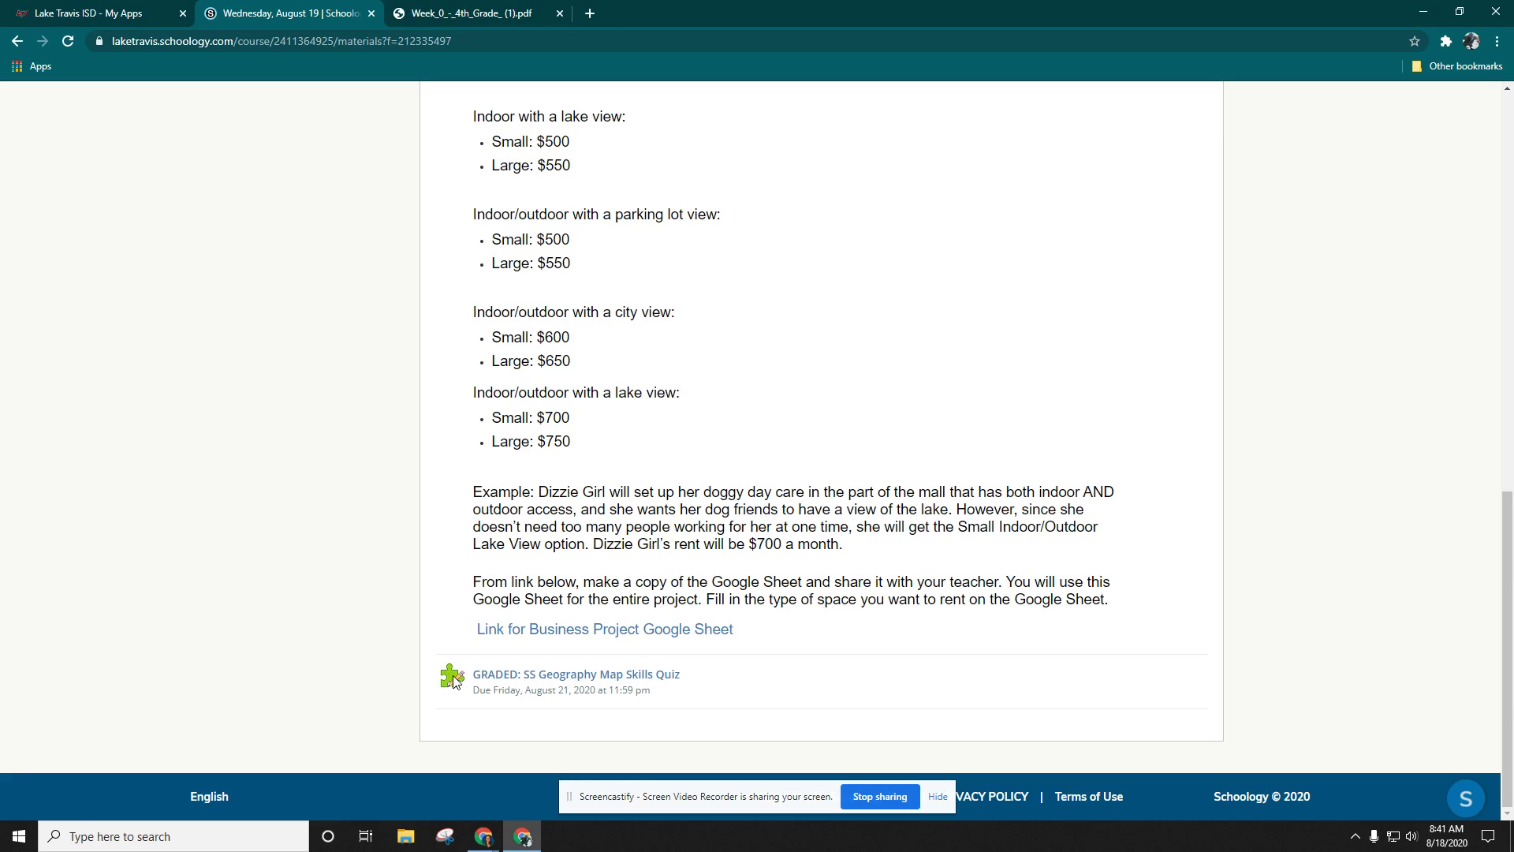
scroll(454, 680, "up", 15)
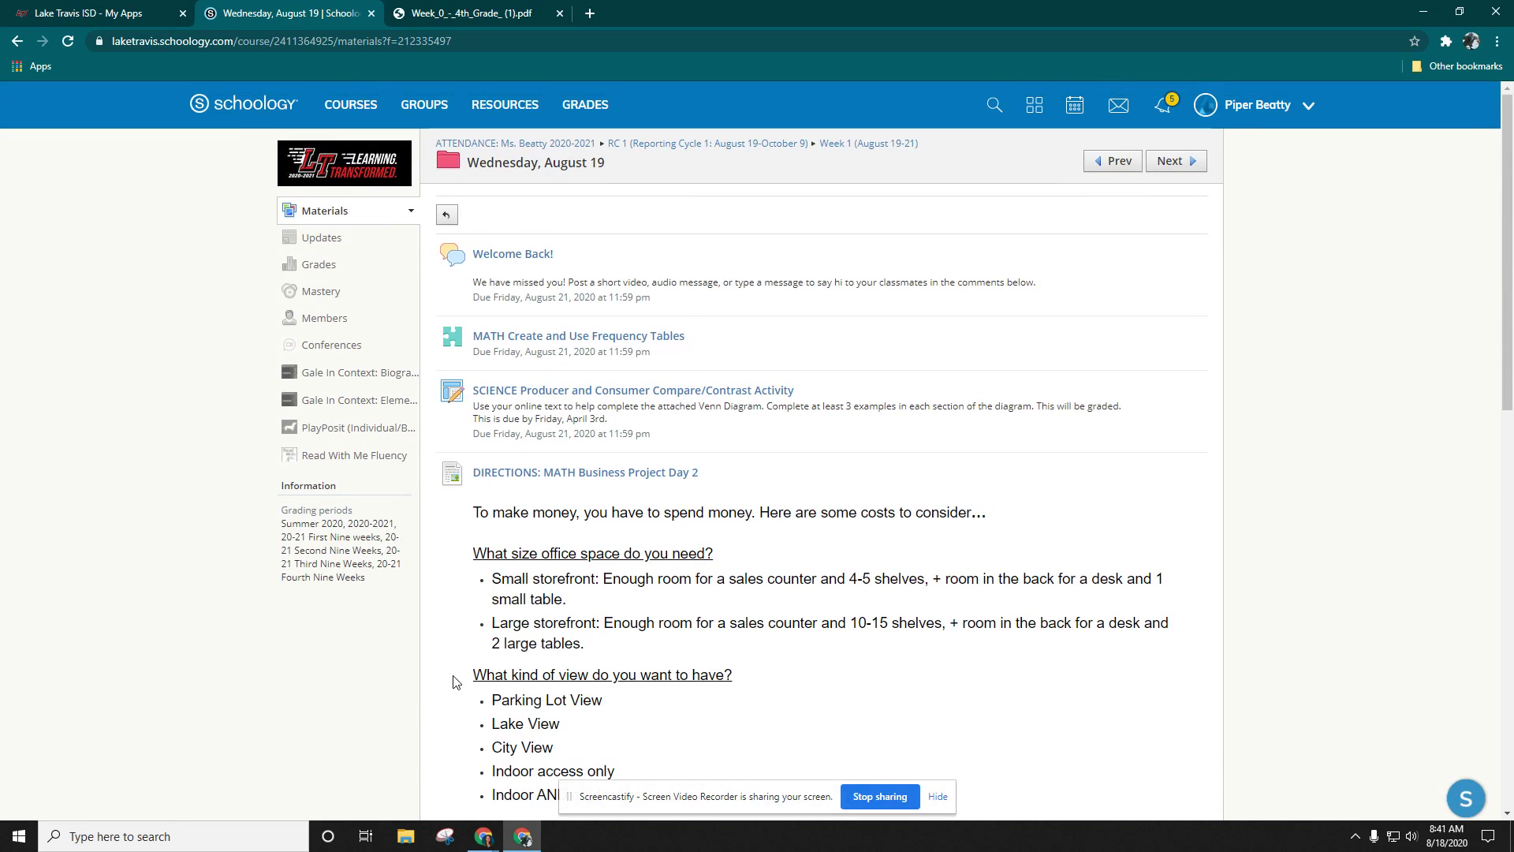
View the Welcome Back! discussion from the Wednesday, August 19 folder and return to the course's main materials page
left_click(532, 259)
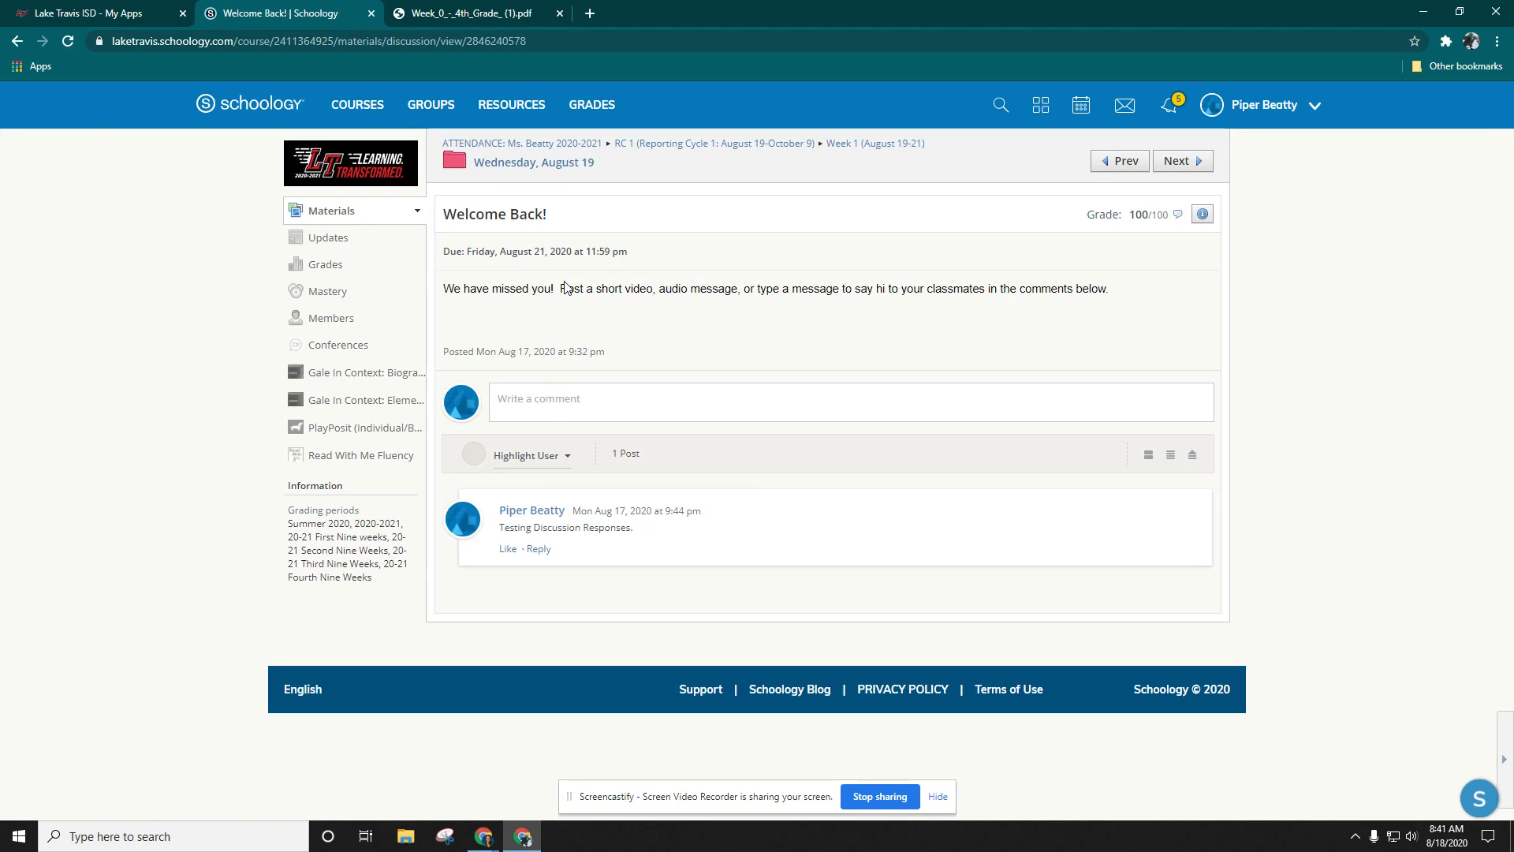
left_click(342, 219)
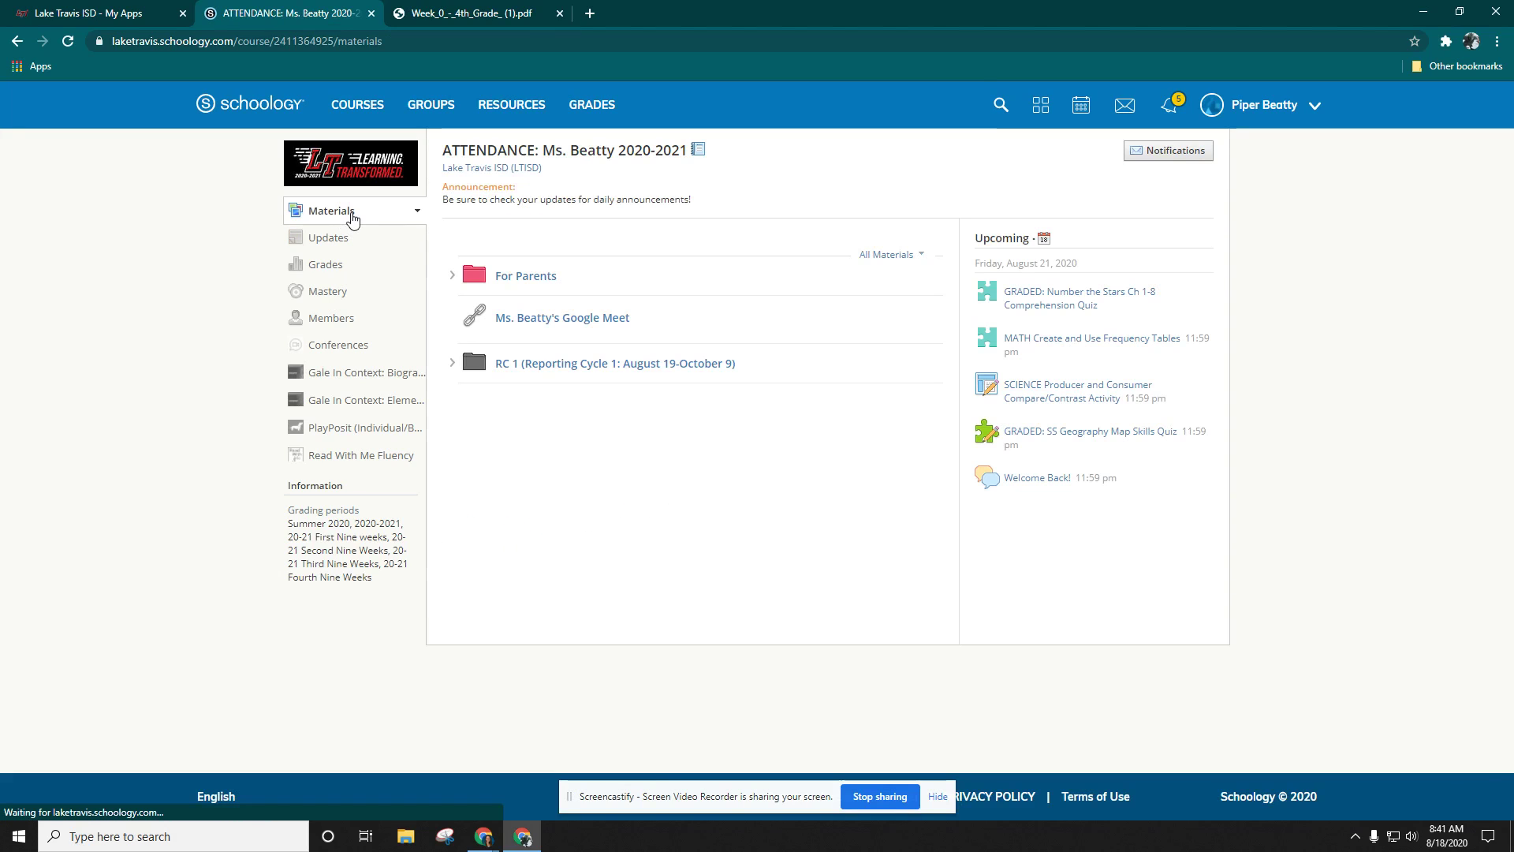